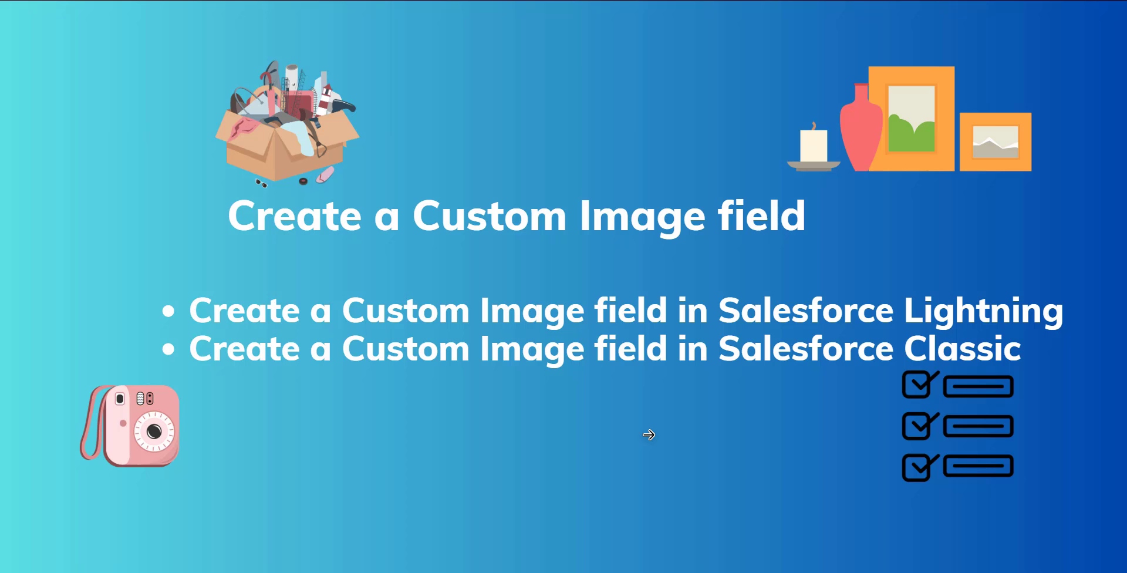
Leave the intro slides and bring up the Salesforce Setup Home page.
{"action": "left_click", "coordinate": [629, 432]}
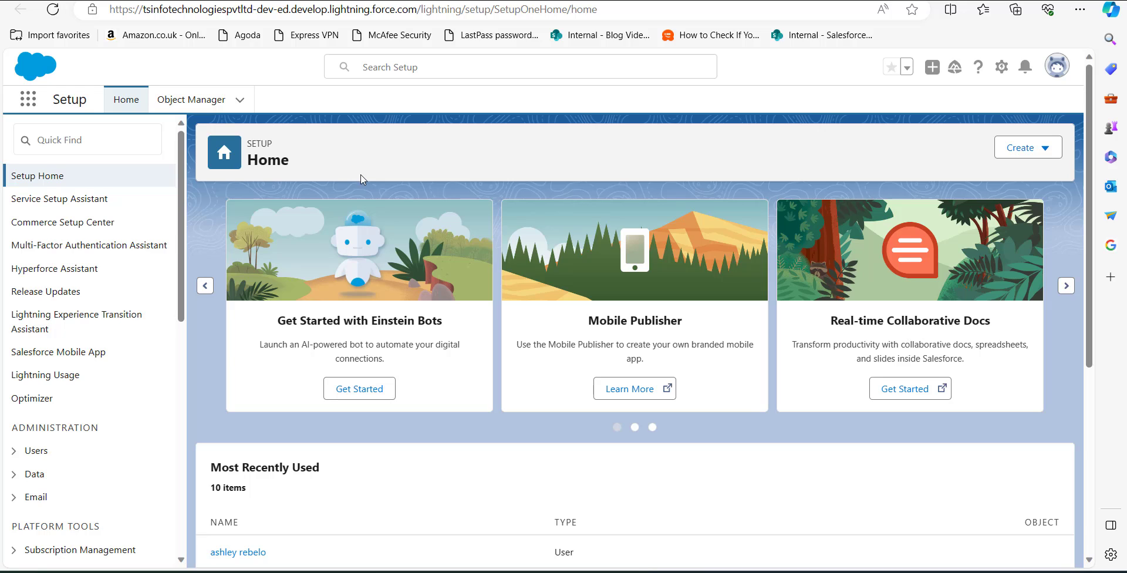
In Object Manager, filter objects by 'product' and open the Product object.
{"action": "left_click", "coordinate": [197, 101]}
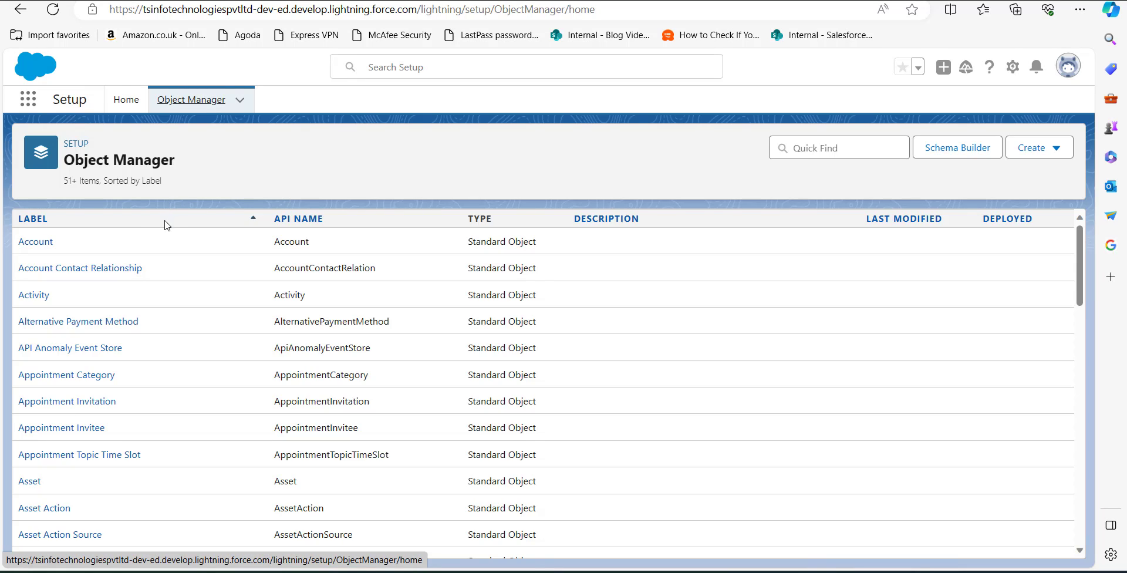
{"action": "scroll", "coordinate": [125, 246], "scroll_direction": "down", "scroll_amount": 1}
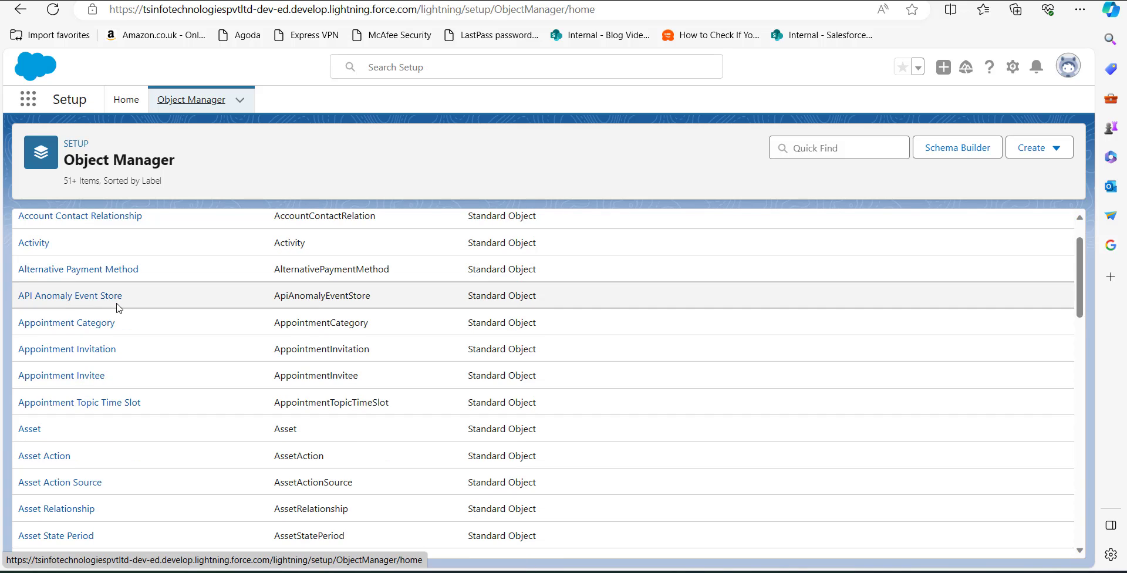
{"action": "scroll", "coordinate": [397, 263], "scroll_direction": "down", "scroll_amount": 10}
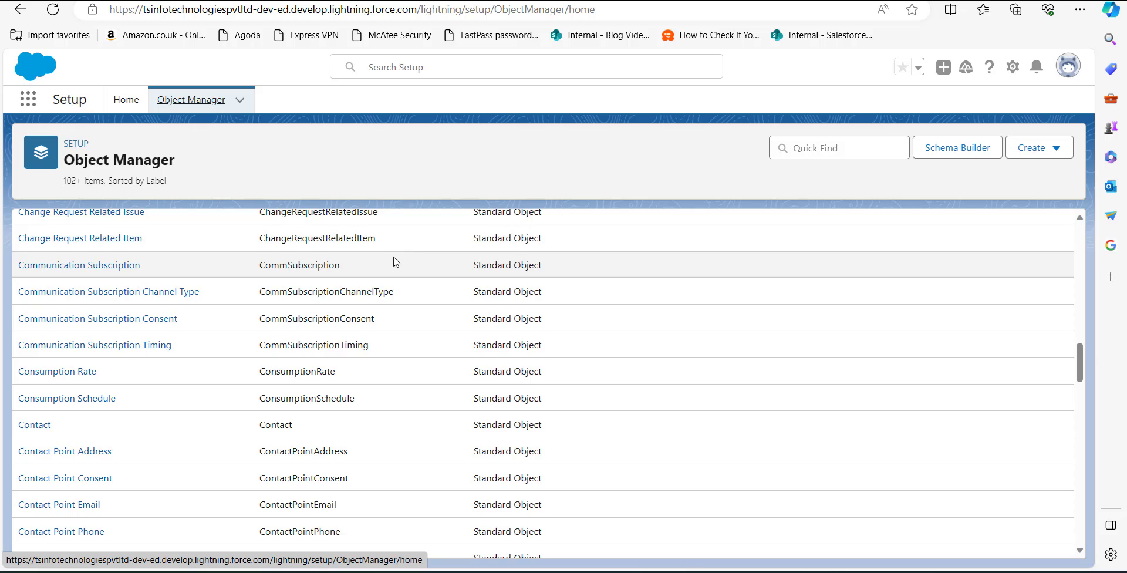
{"action": "left_click", "coordinate": [825, 147]}
{"action": "type", "text": "pro"}
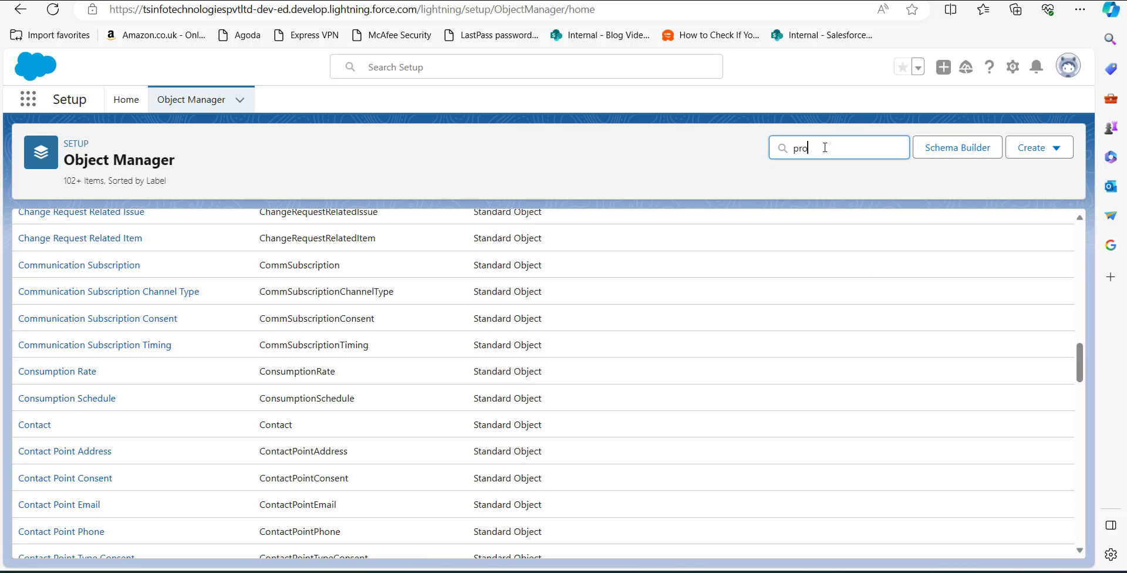
{"action": "type", "text": "duct"}
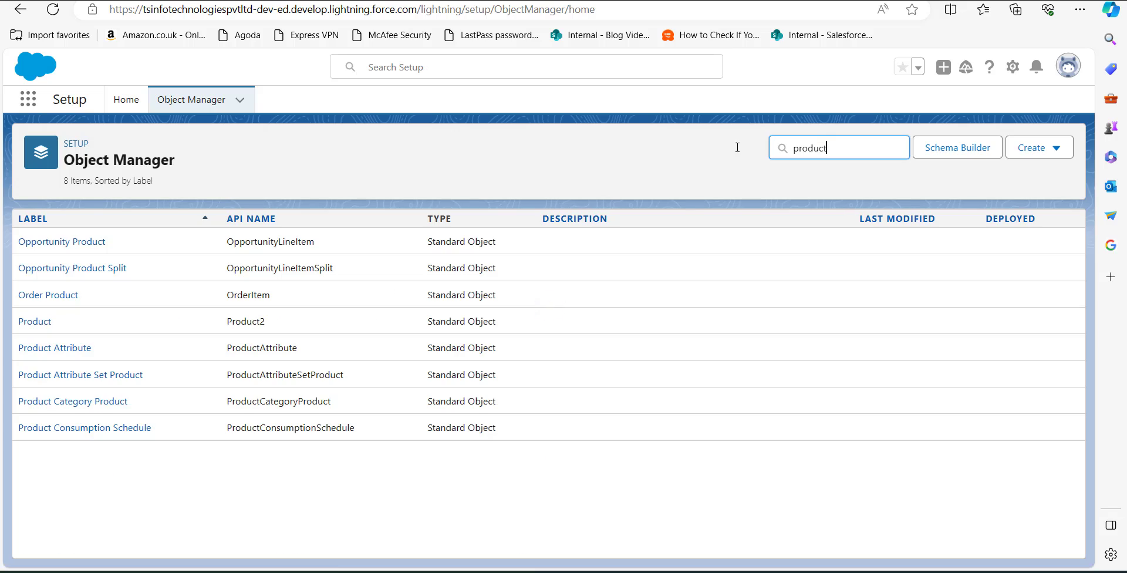
{"action": "left_click", "coordinate": [51, 327]}
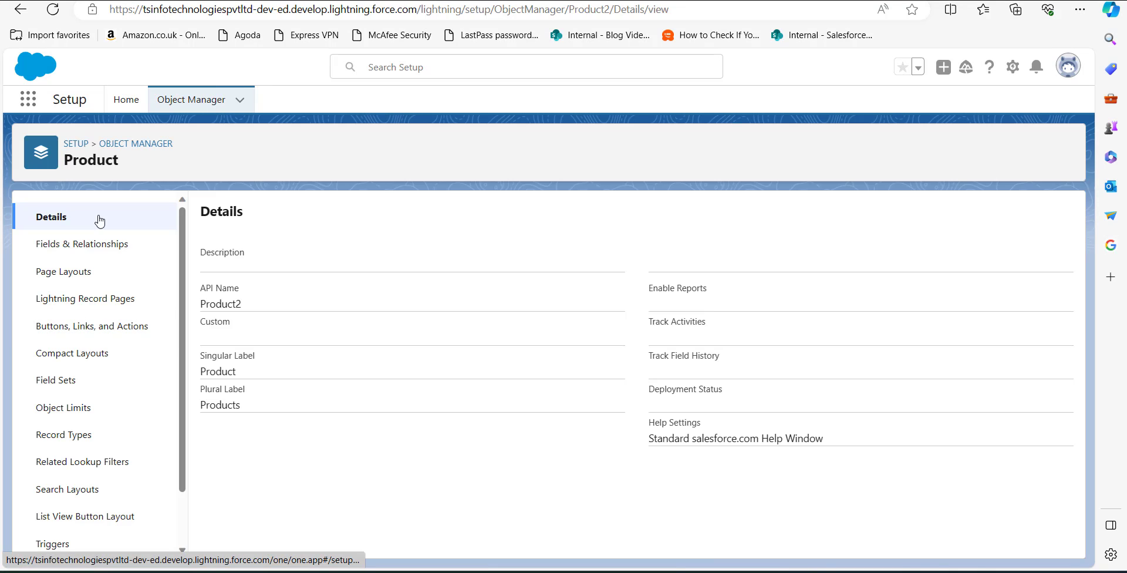
Go to Product's Fields & Relationships and begin a New custom field.
{"action": "left_click", "coordinate": [120, 248]}
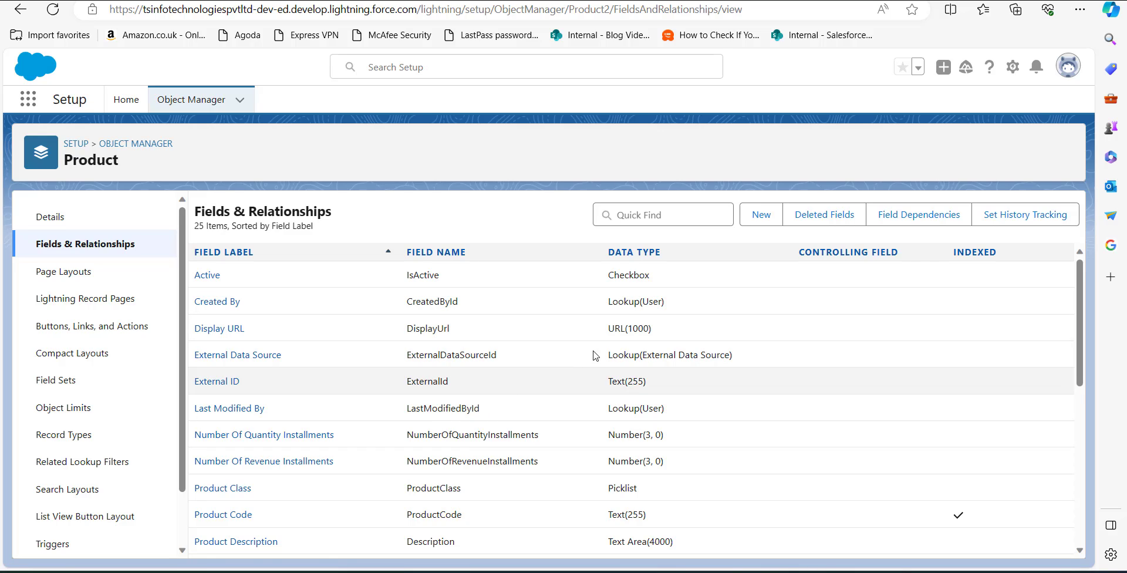
{"action": "left_click", "coordinate": [762, 217]}
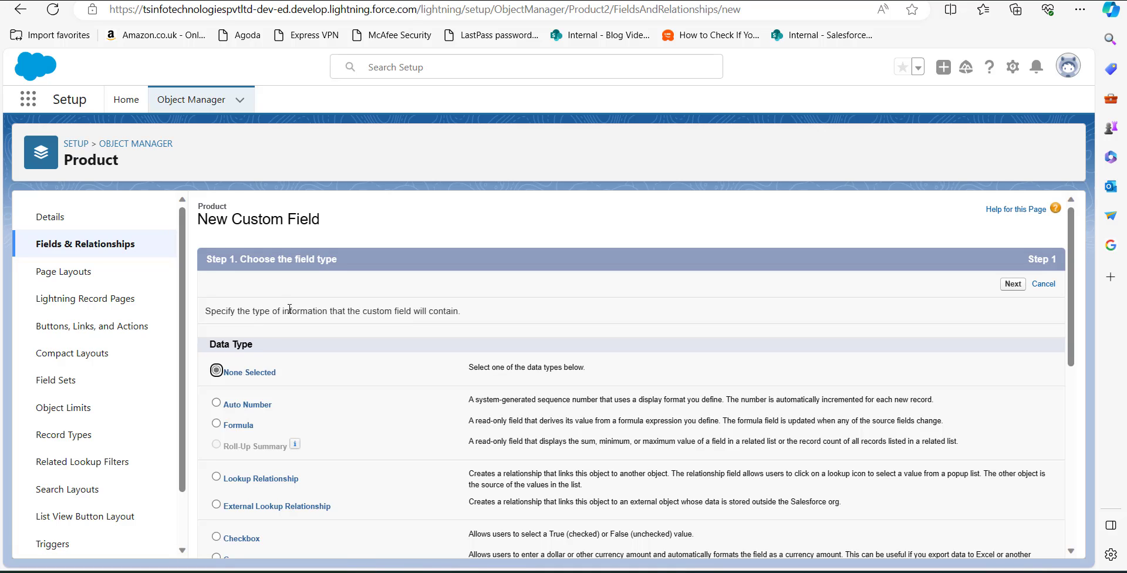
Choose Text Area (Rich) and label the field 'Product Image' (name Product_Image).
{"action": "scroll", "coordinate": [309, 327], "scroll_direction": "down", "scroll_amount": 6}
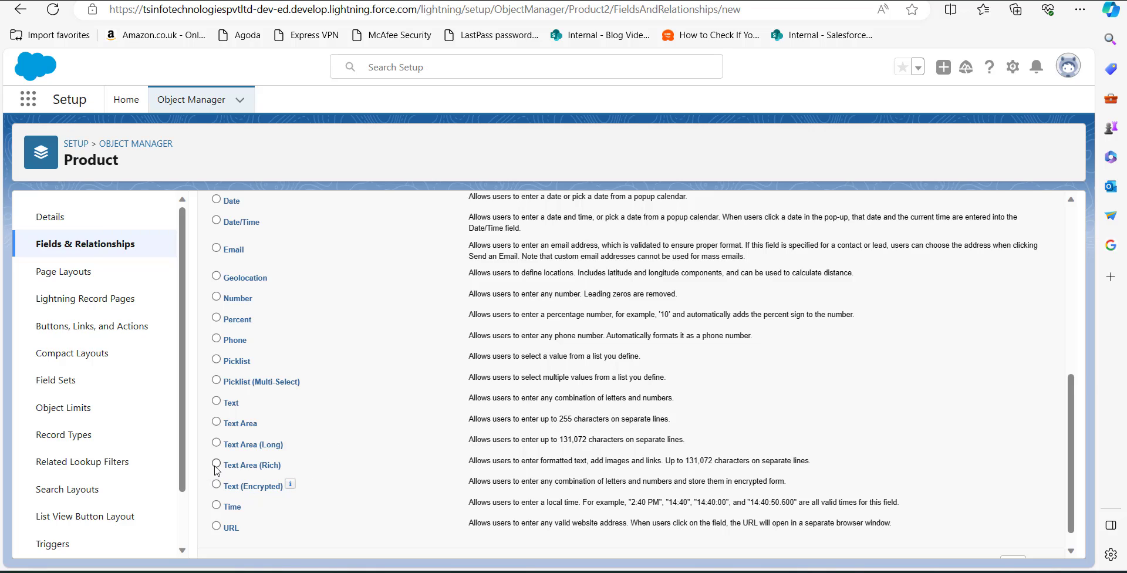
{"action": "scroll", "coordinate": [690, 422], "scroll_direction": "down", "scroll_amount": 1}
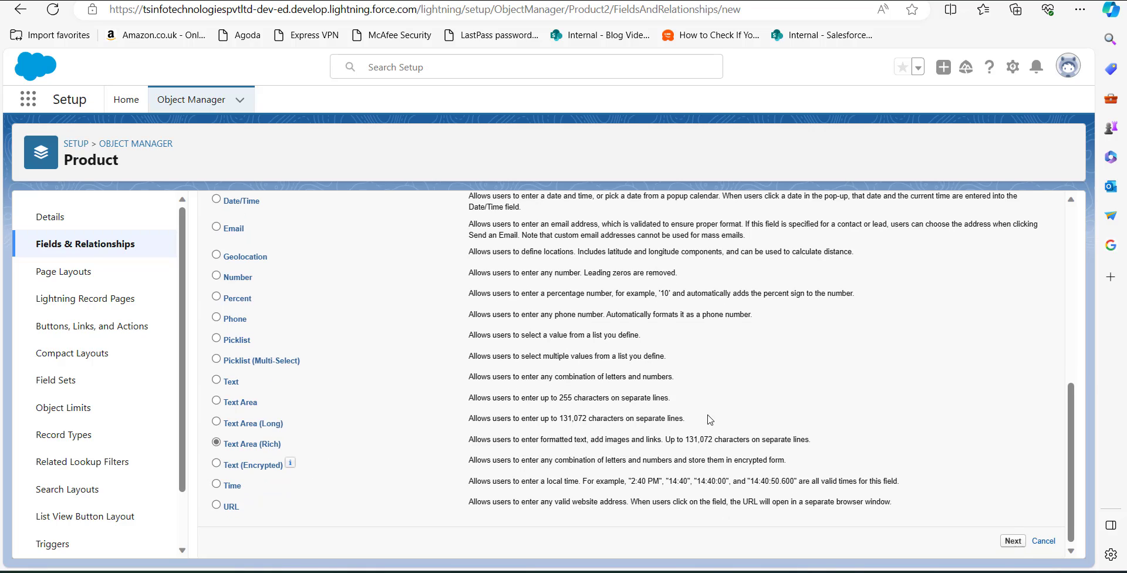
{"action": "left_click", "coordinate": [1014, 541]}
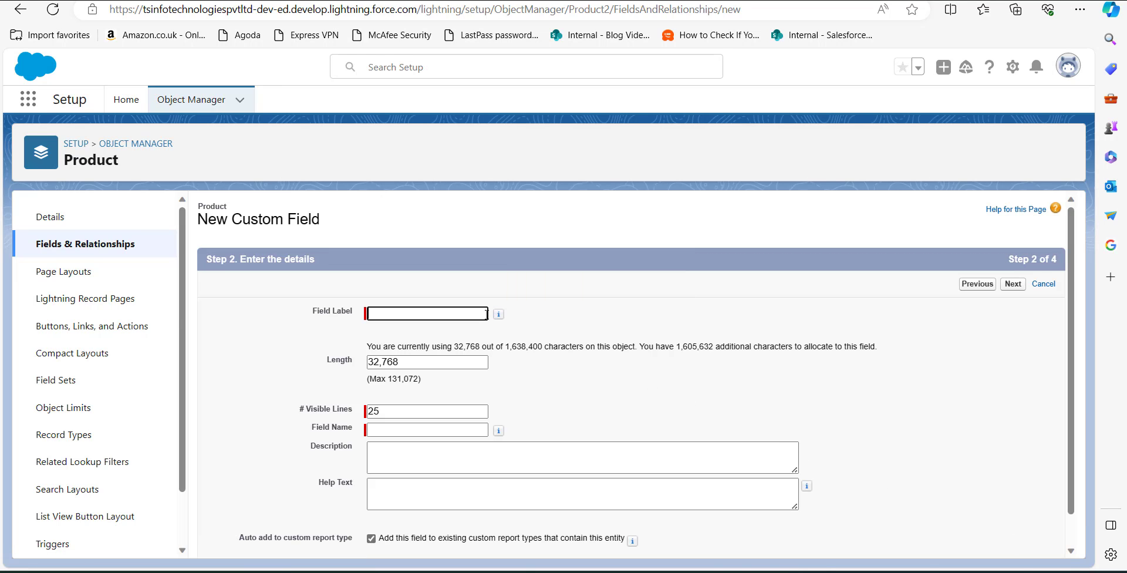
{"action": "type", "text": "Pr"}
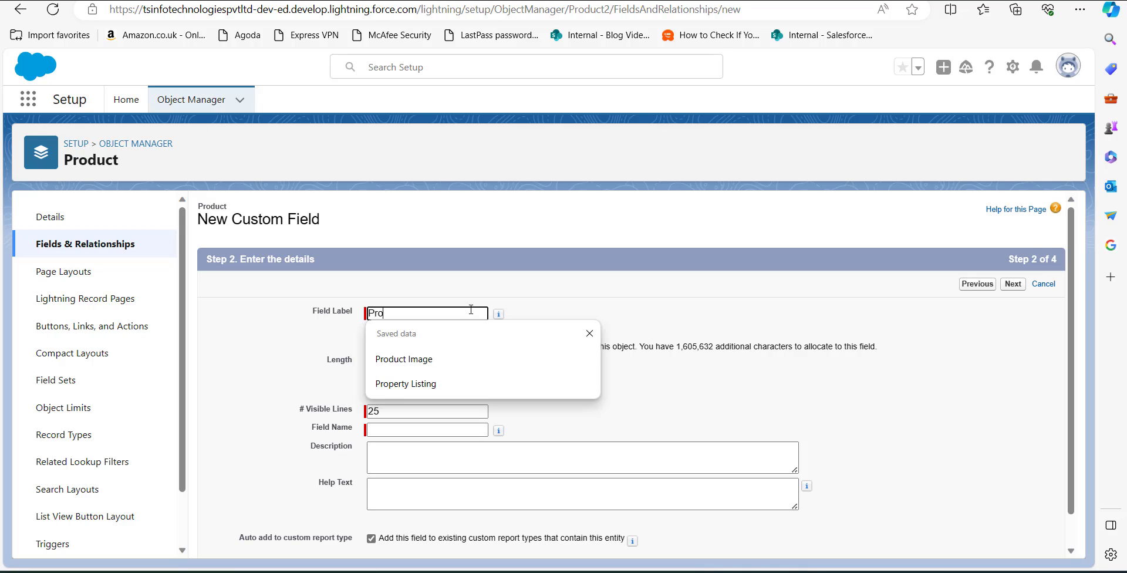
{"action": "type", "text": "o"}
{"action": "left_click", "coordinate": [404, 359]}
{"action": "left_click", "coordinate": [464, 429]}
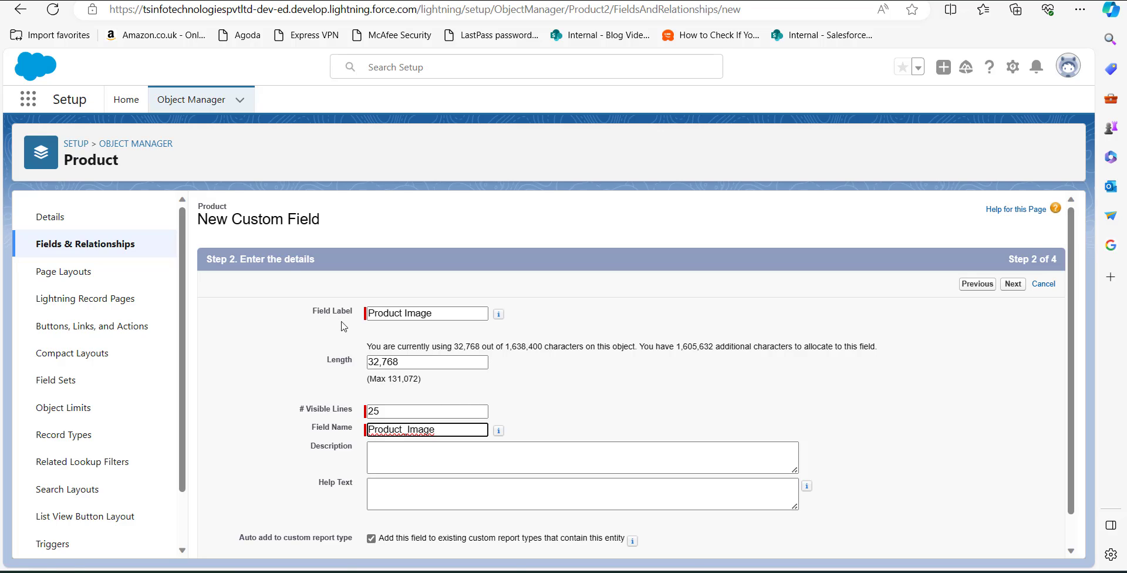
{"action": "scroll", "coordinate": [505, 402], "scroll_direction": "down", "scroll_amount": 1}
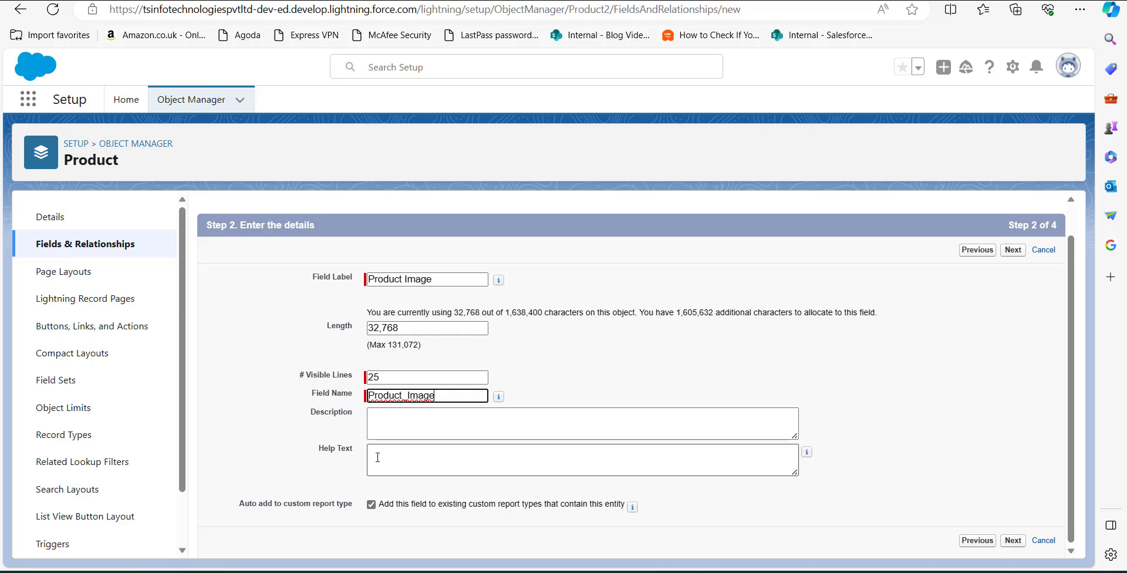
{"action": "left_click", "coordinate": [1013, 540]}
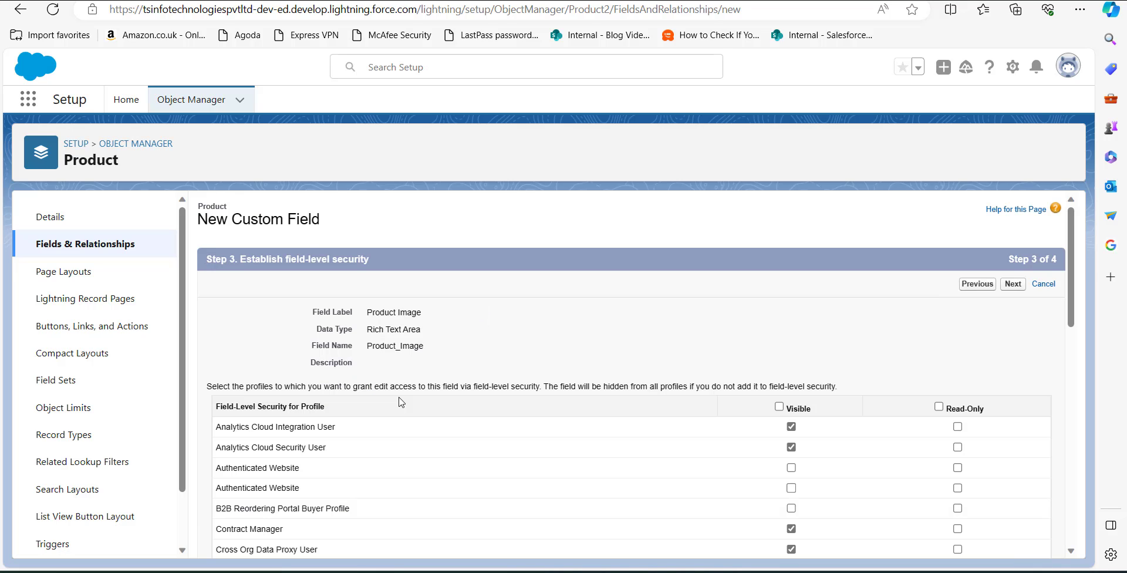
Make Product Image visible to all profiles and save it on the Product Layout.
{"action": "scroll", "coordinate": [444, 388], "scroll_direction": "down", "scroll_amount": 1}
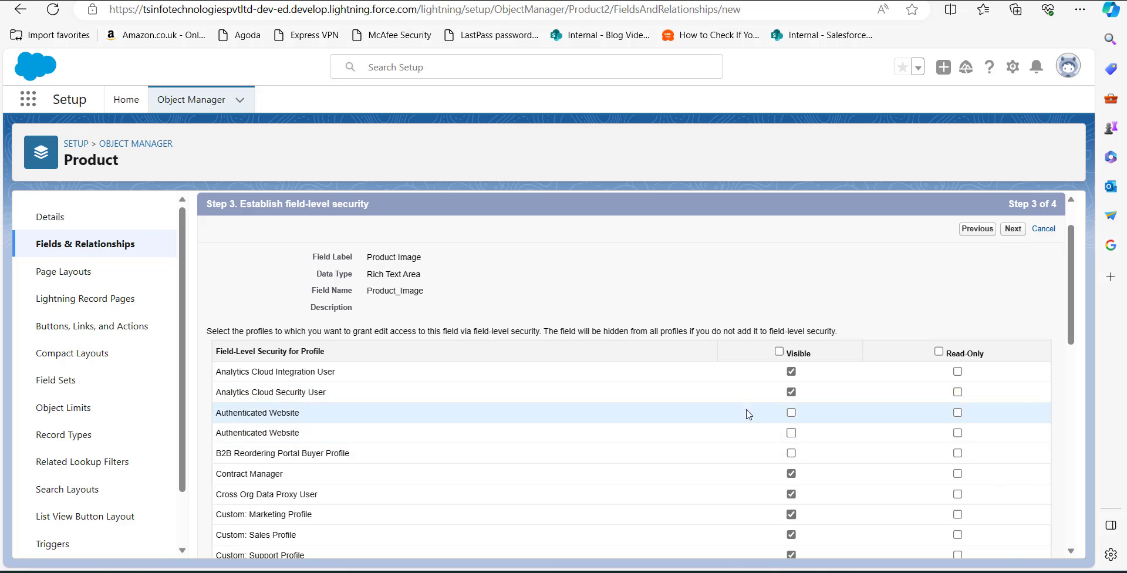
{"action": "left_click", "coordinate": [779, 351]}
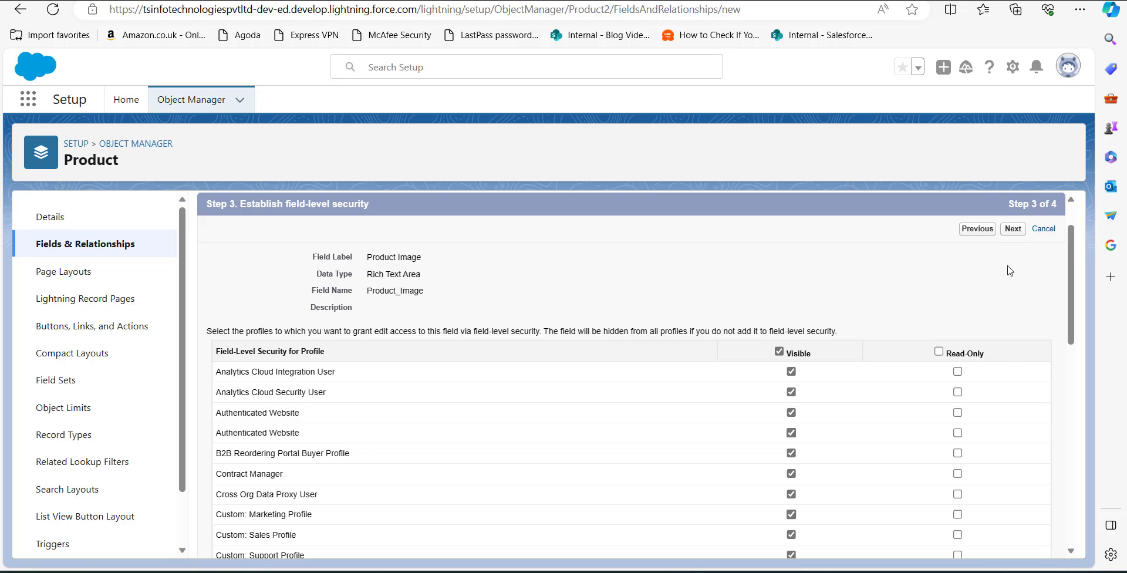
{"action": "left_click", "coordinate": [1014, 229]}
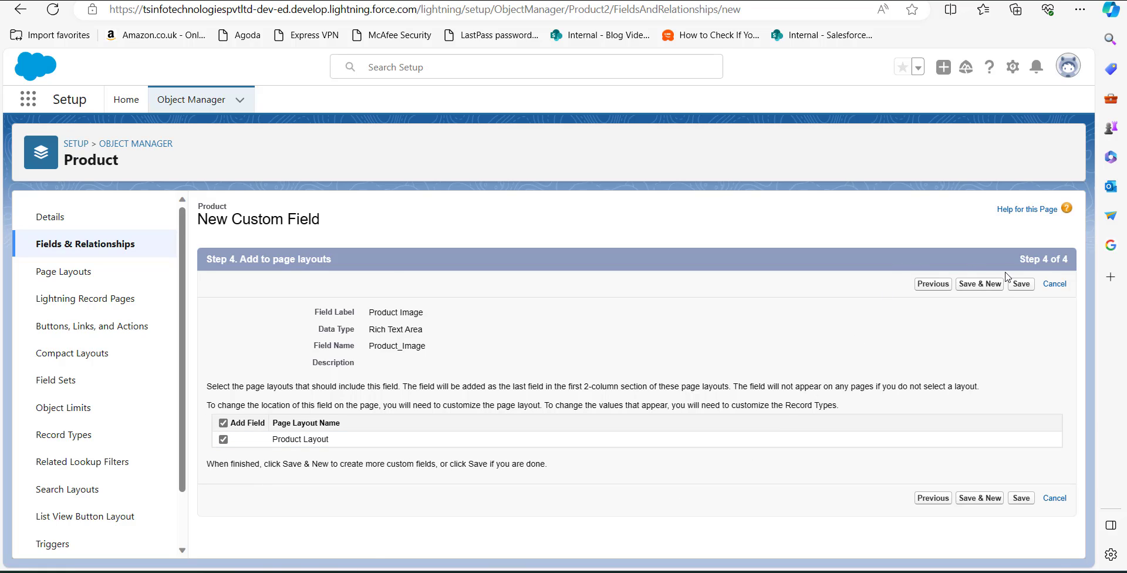
{"action": "left_click", "coordinate": [1021, 284]}
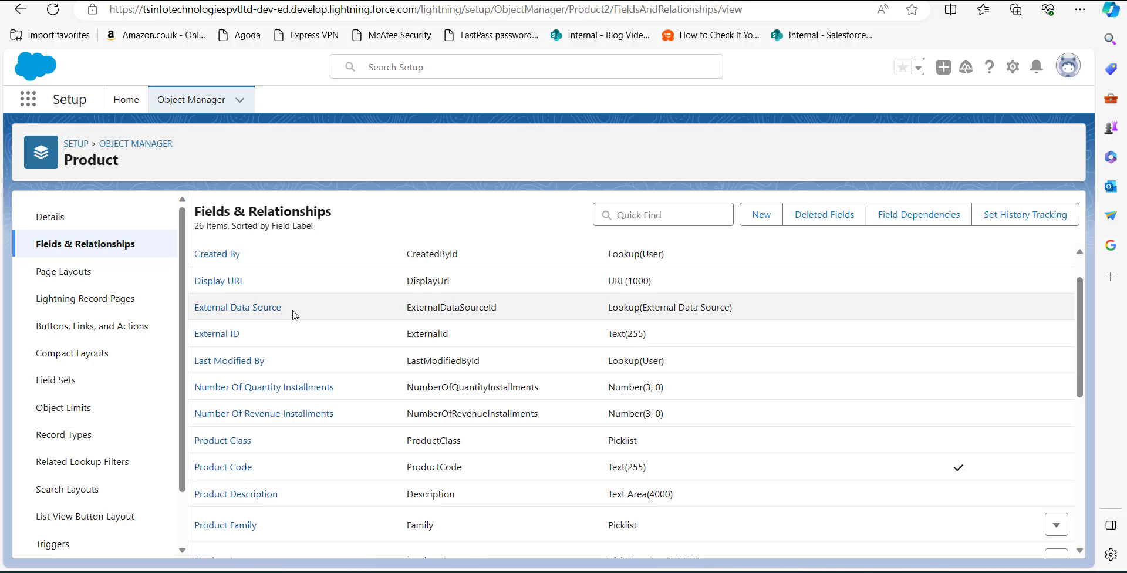
{"action": "scroll", "coordinate": [279, 322], "scroll_direction": "down", "scroll_amount": 3}
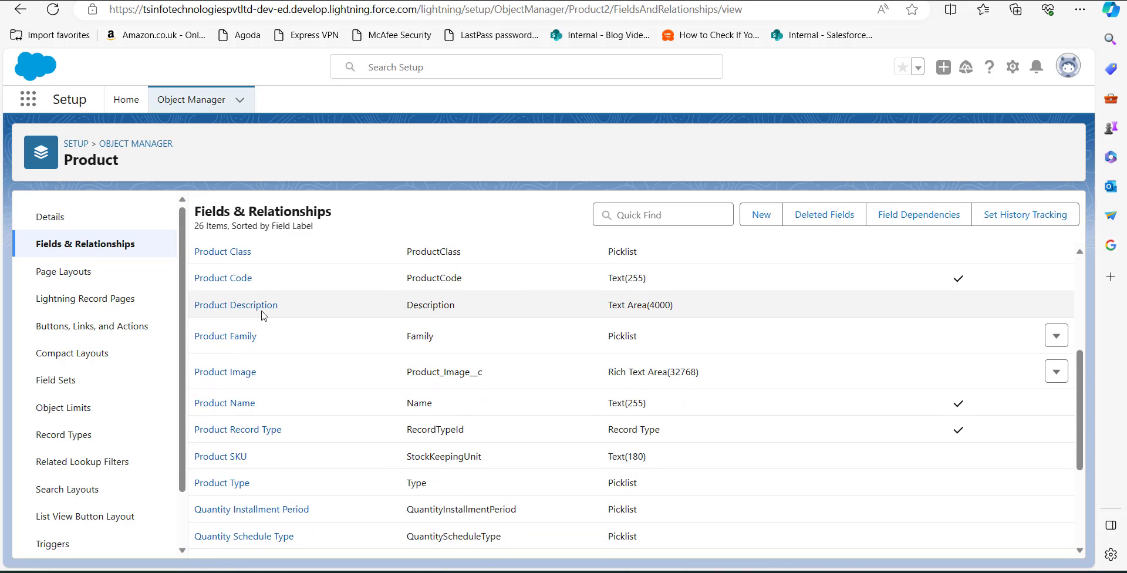
{"action": "scroll", "coordinate": [243, 334], "scroll_direction": "down", "scroll_amount": 2}
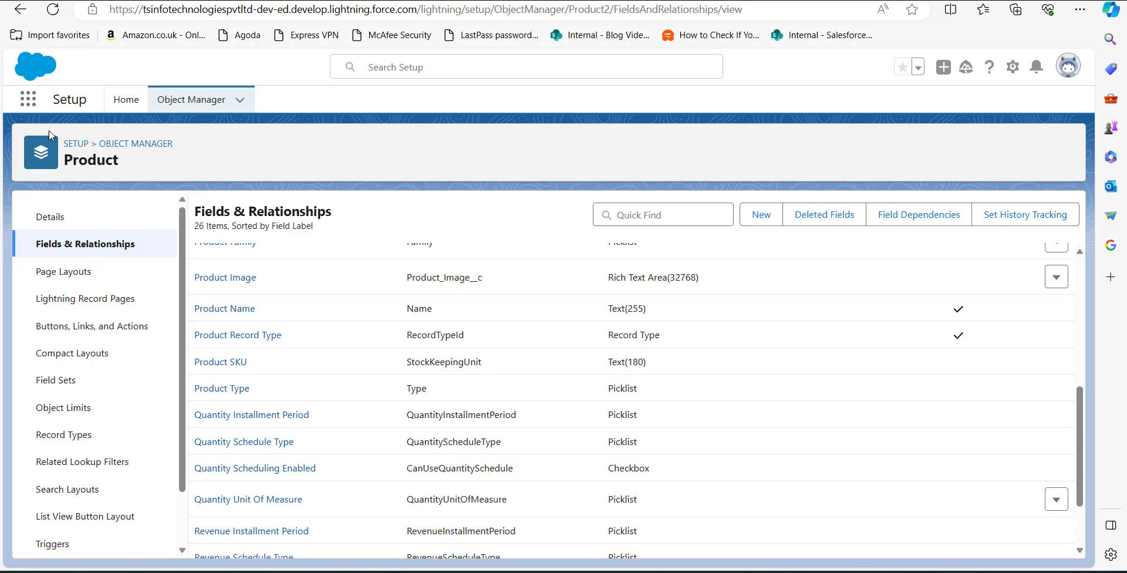
Search apps and items for 'products' and open the Products list.
{"action": "left_click", "coordinate": [28, 101]}
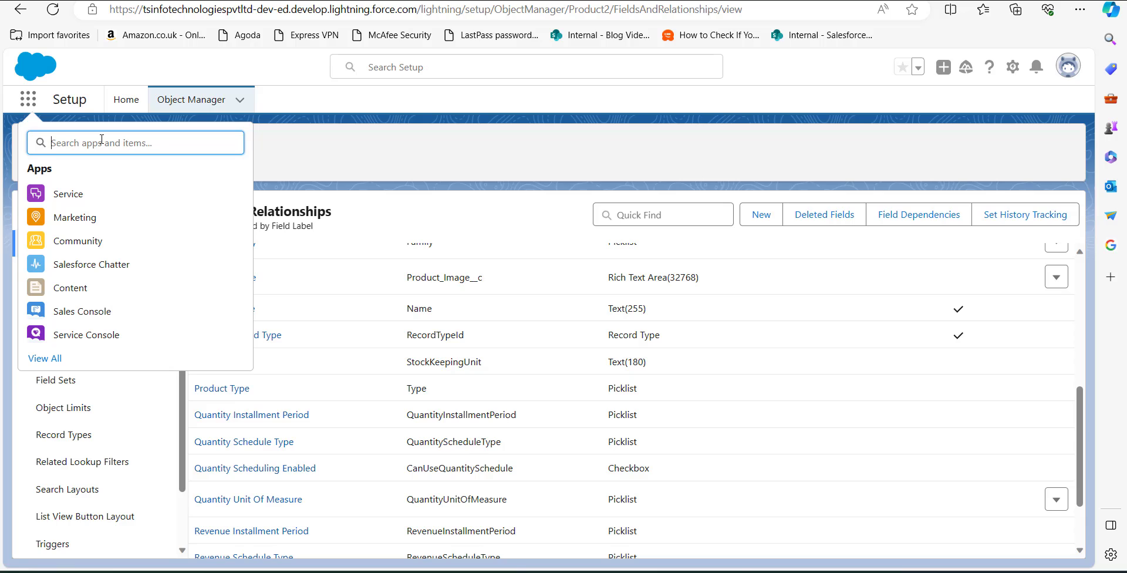
{"action": "type", "text": "products"}
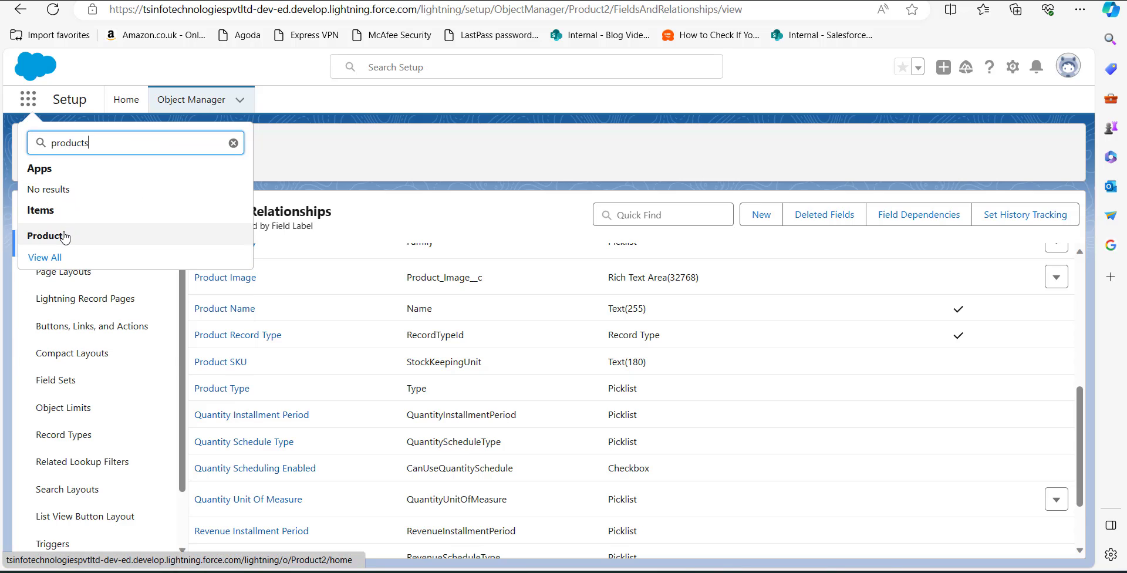
{"action": "left_click", "coordinate": [65, 236]}
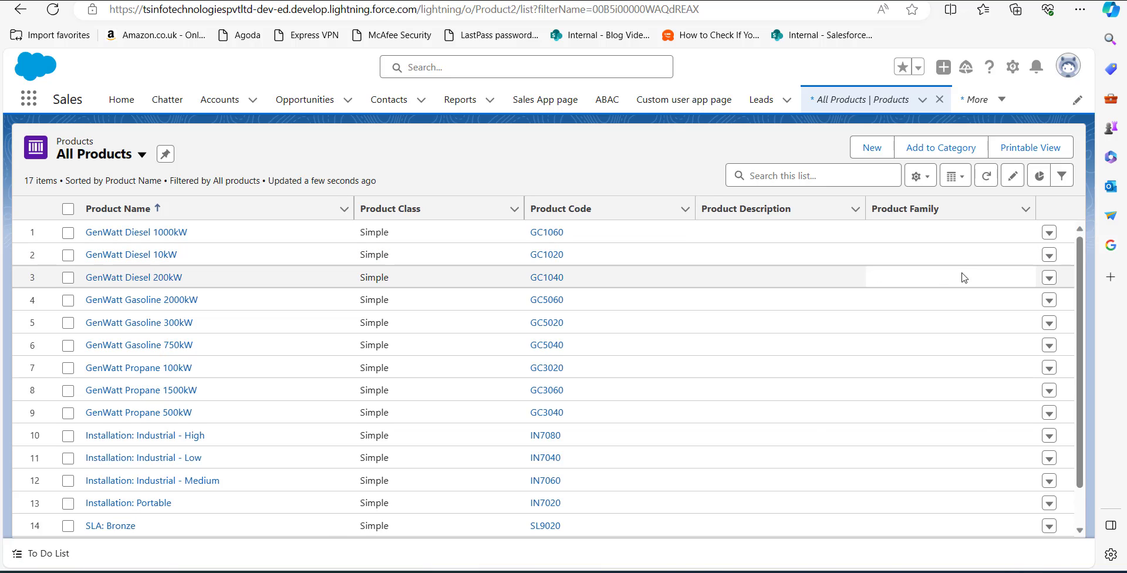
Edit GenWatt Diesel 10kW, insert download.jpg into Product Image, and save.
{"action": "left_click", "coordinate": [1050, 259]}
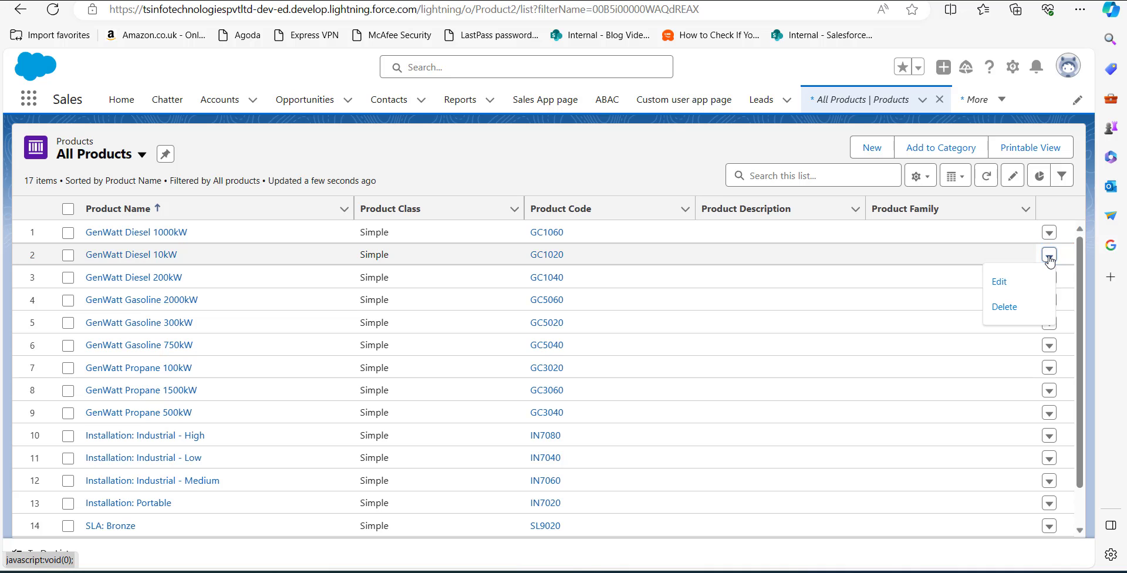
{"action": "left_click", "coordinate": [1001, 282]}
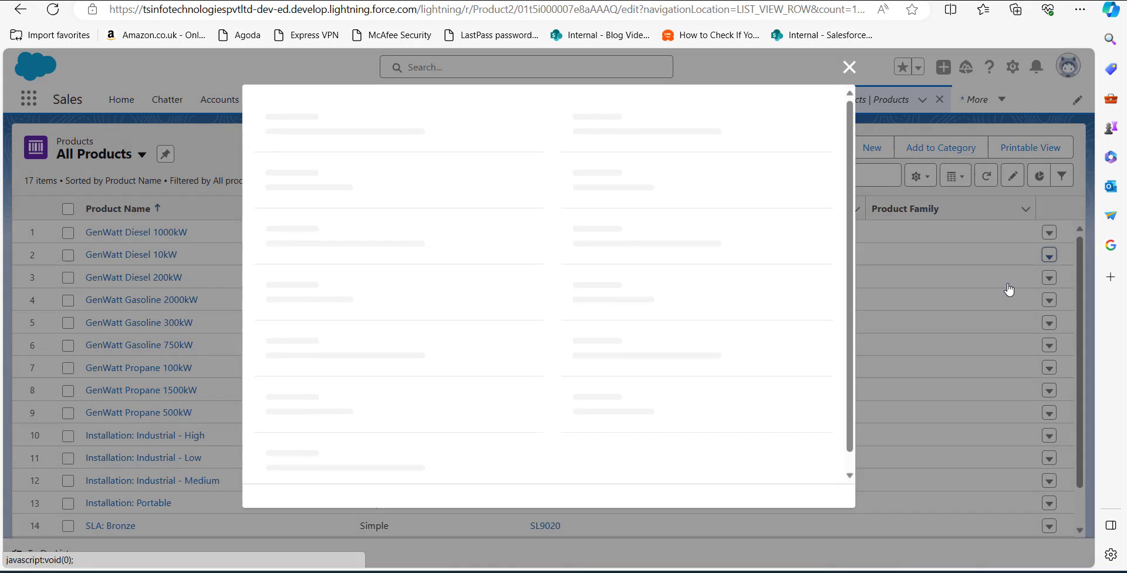
{"action": "scroll", "coordinate": [440, 233], "scroll_direction": "down", "scroll_amount": 4}
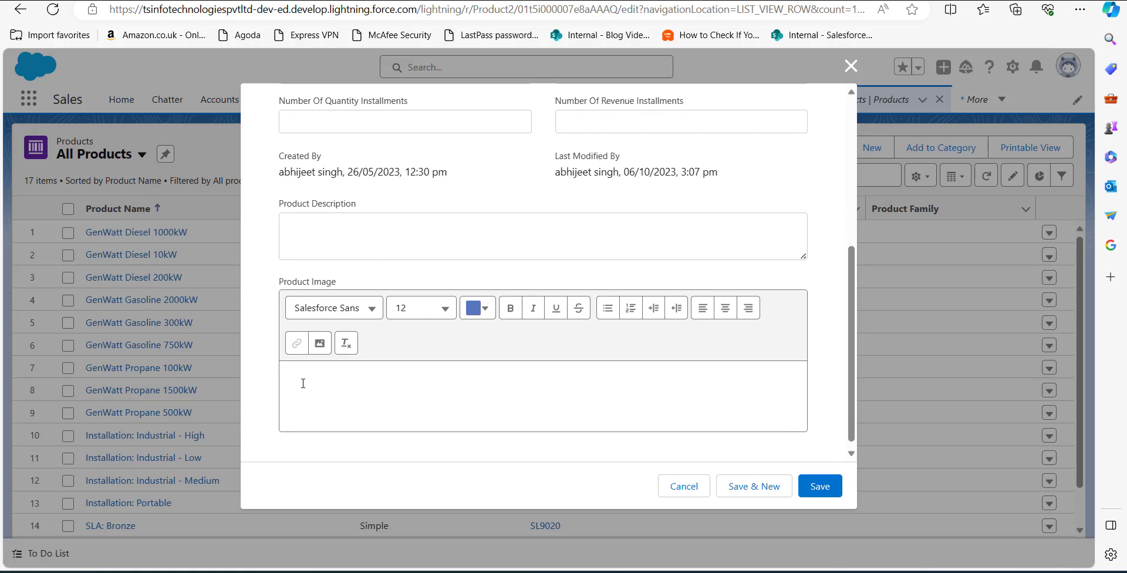
{"action": "left_click", "coordinate": [320, 343]}
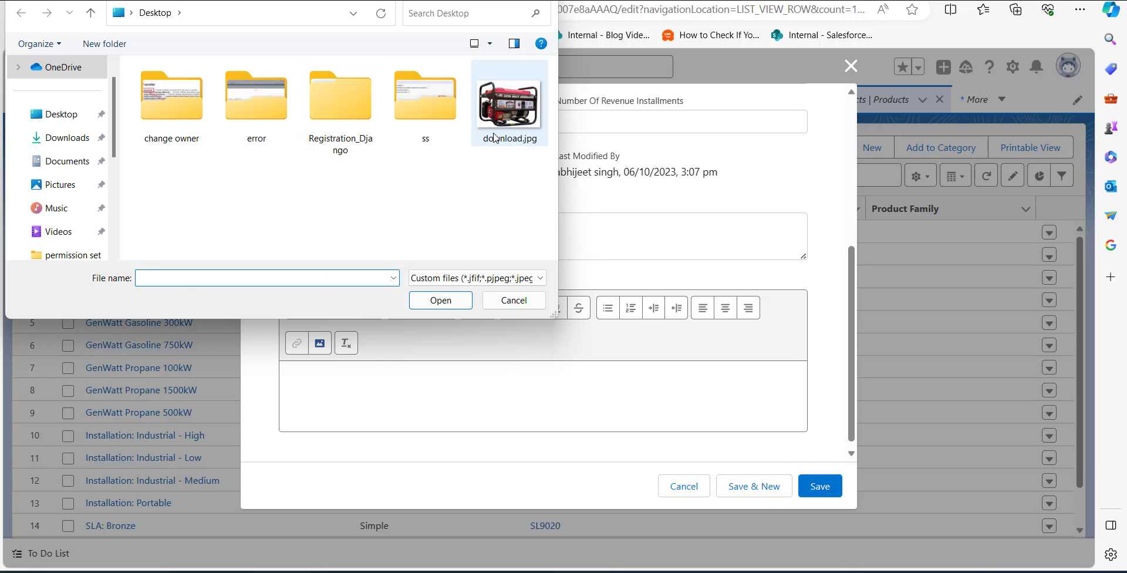
{"action": "left_click", "coordinate": [511, 126]}
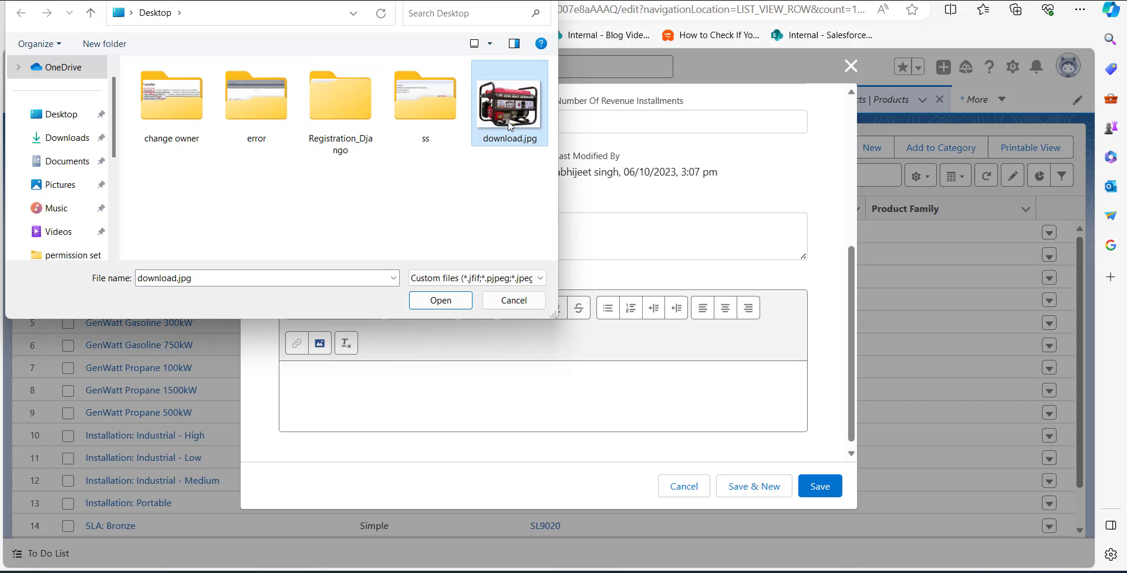
{"action": "left_click", "coordinate": [419, 302]}
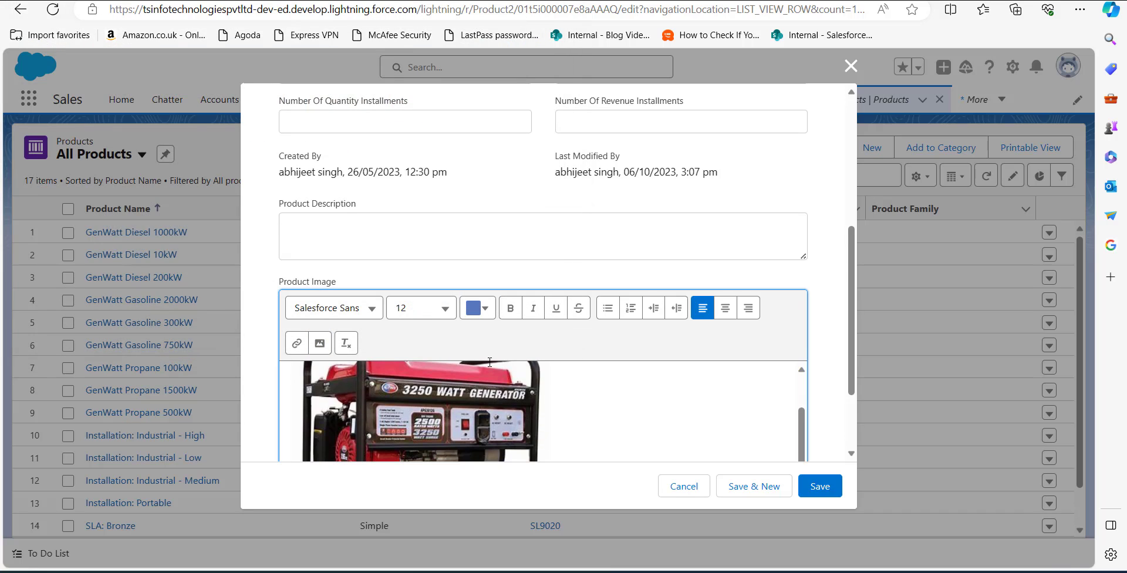
{"action": "scroll", "coordinate": [411, 376], "scroll_direction": "down", "scroll_amount": 2}
{"action": "scroll", "coordinate": [469, 351], "scroll_direction": "up", "scroll_amount": 1}
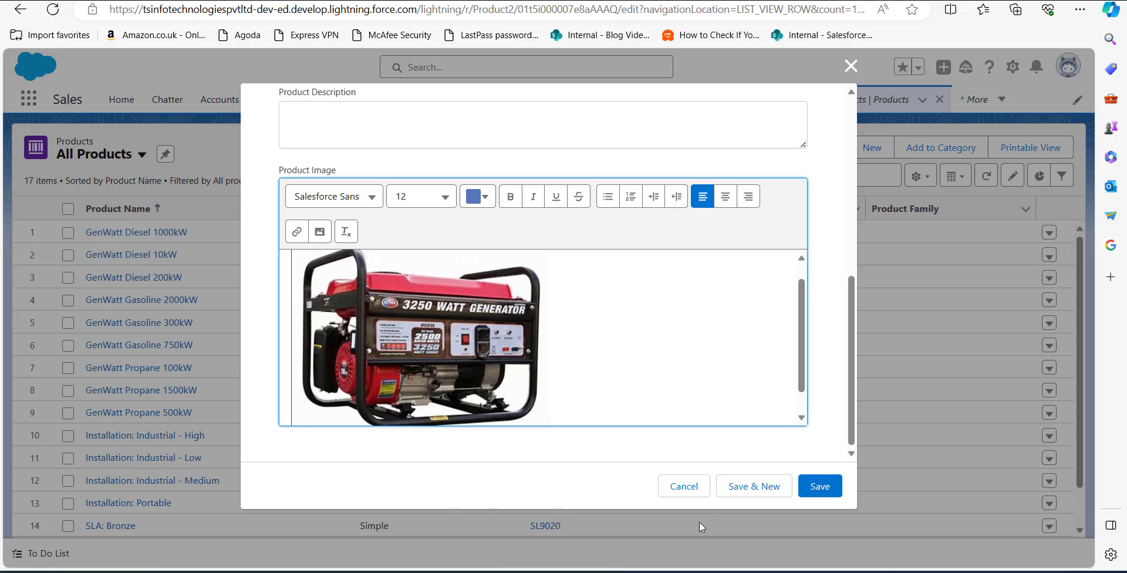
{"action": "left_click", "coordinate": [813, 485]}
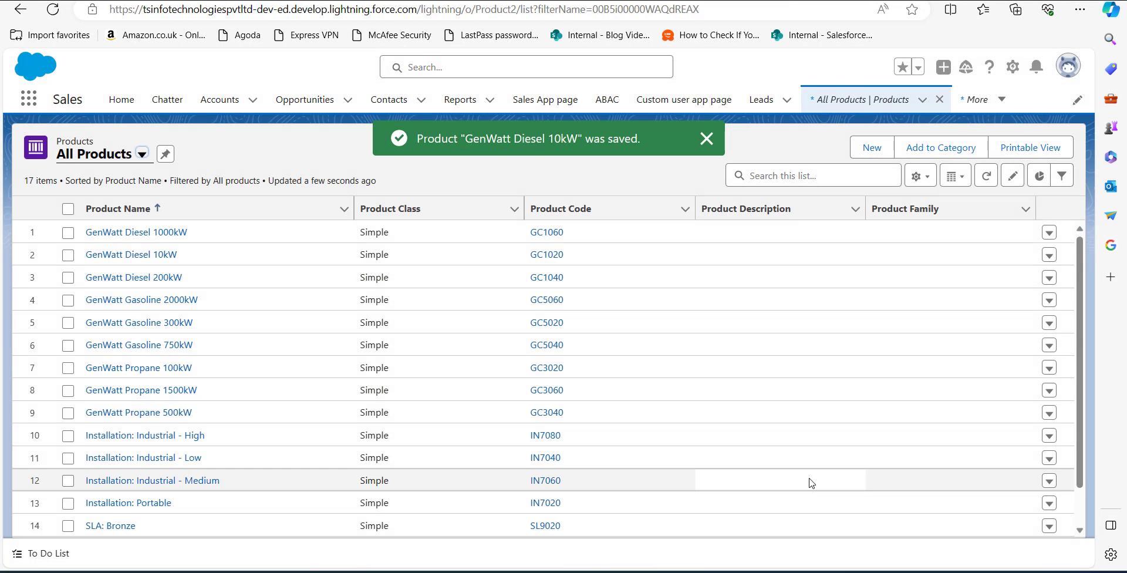
Open the GenWatt Diesel 10kW record and view its saved generator image.
{"action": "left_click", "coordinate": [103, 255]}
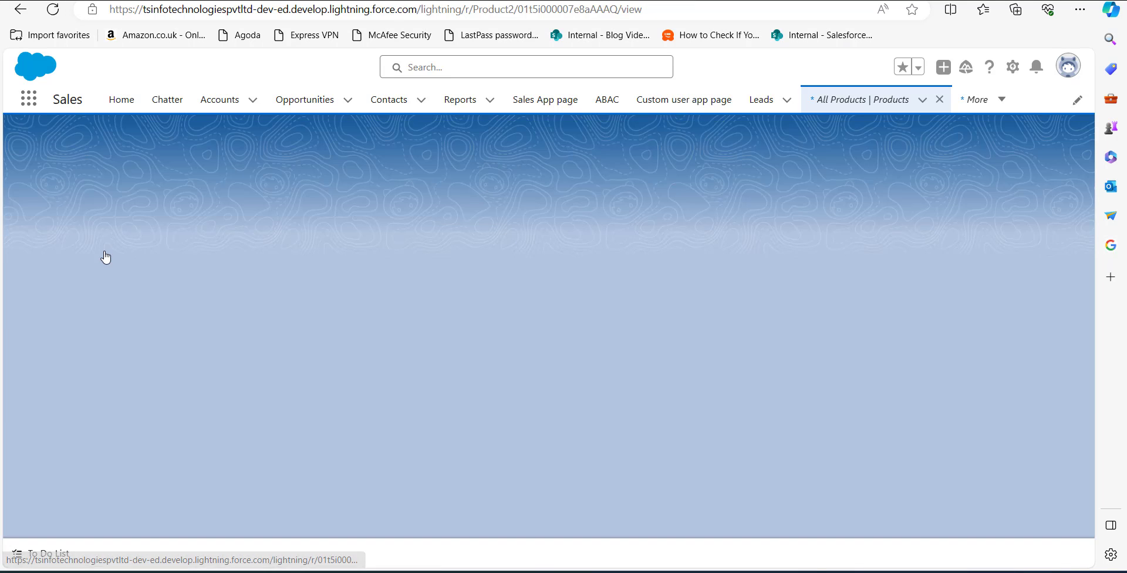
{"action": "scroll", "coordinate": [106, 256], "scroll_direction": "down", "scroll_amount": 5}
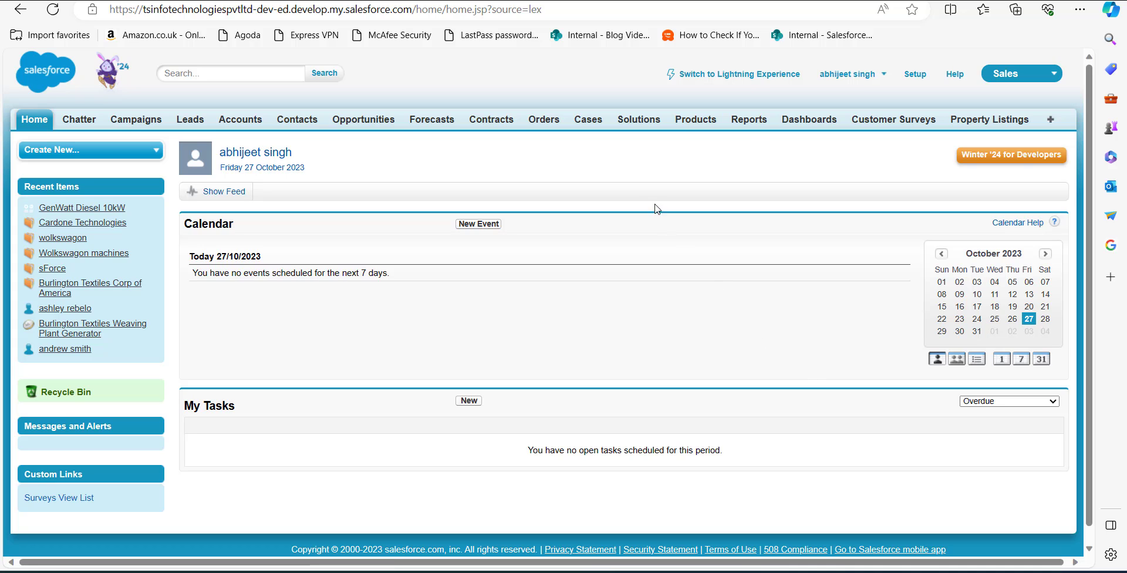
In Classic Setup, expand Build > Customize > Accounts.
{"action": "left_click", "coordinate": [915, 74]}
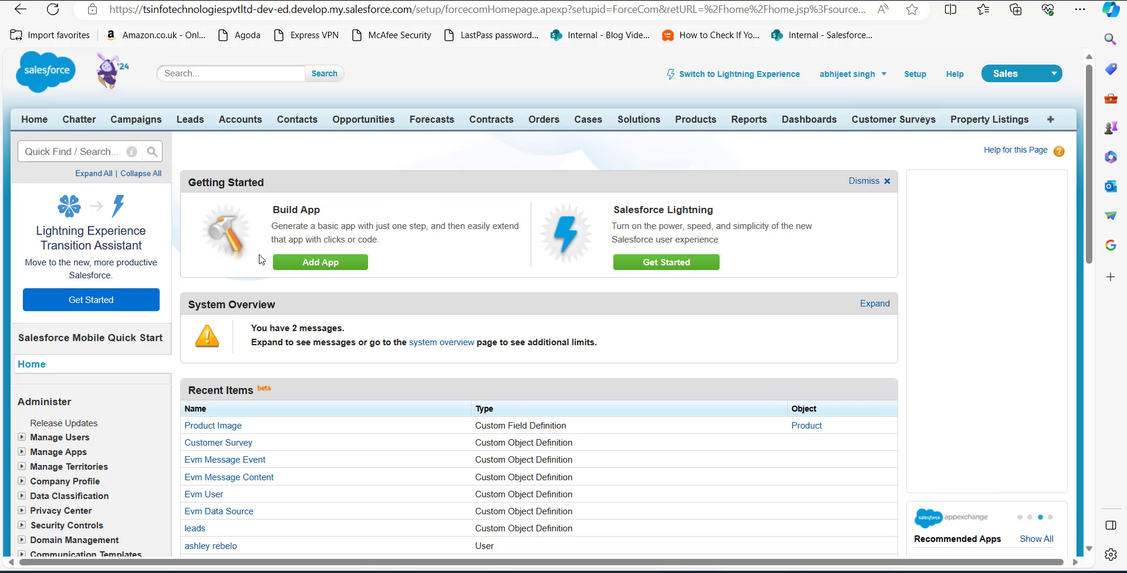
{"action": "scroll", "coordinate": [261, 260], "scroll_direction": "down", "scroll_amount": 4}
{"action": "scroll", "coordinate": [261, 260], "scroll_direction": "down", "scroll_amount": 6}
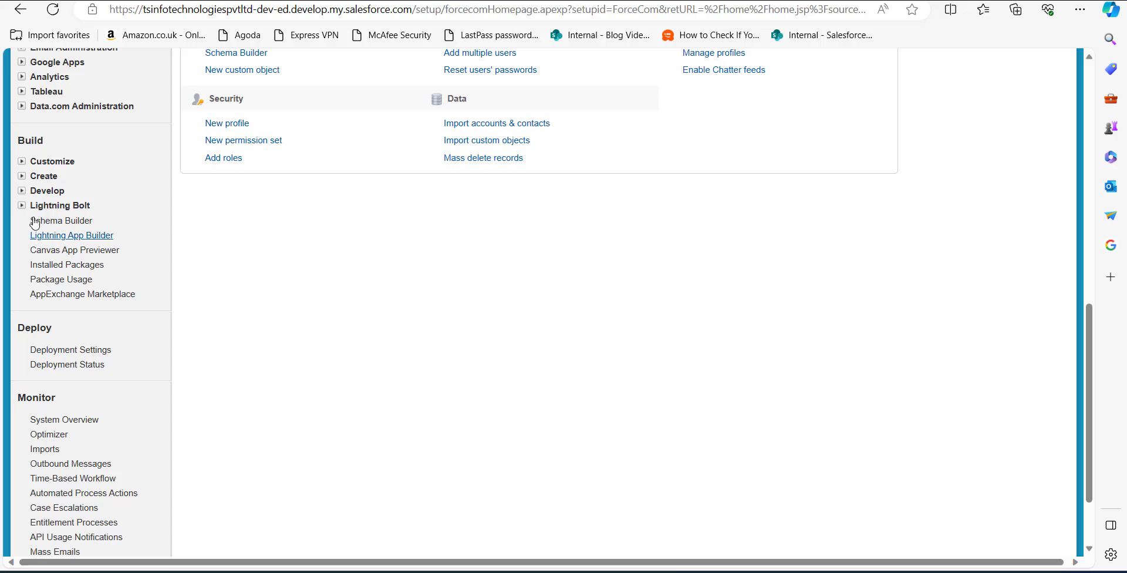
{"action": "left_click", "coordinate": [22, 162]}
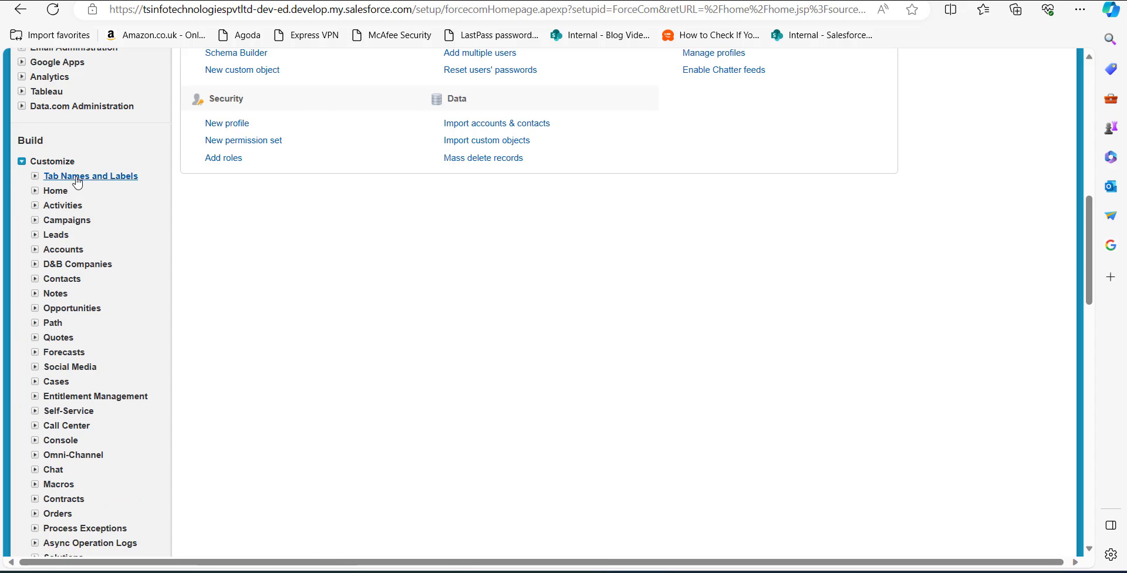
{"action": "scroll", "coordinate": [93, 213], "scroll_direction": "down", "scroll_amount": 1}
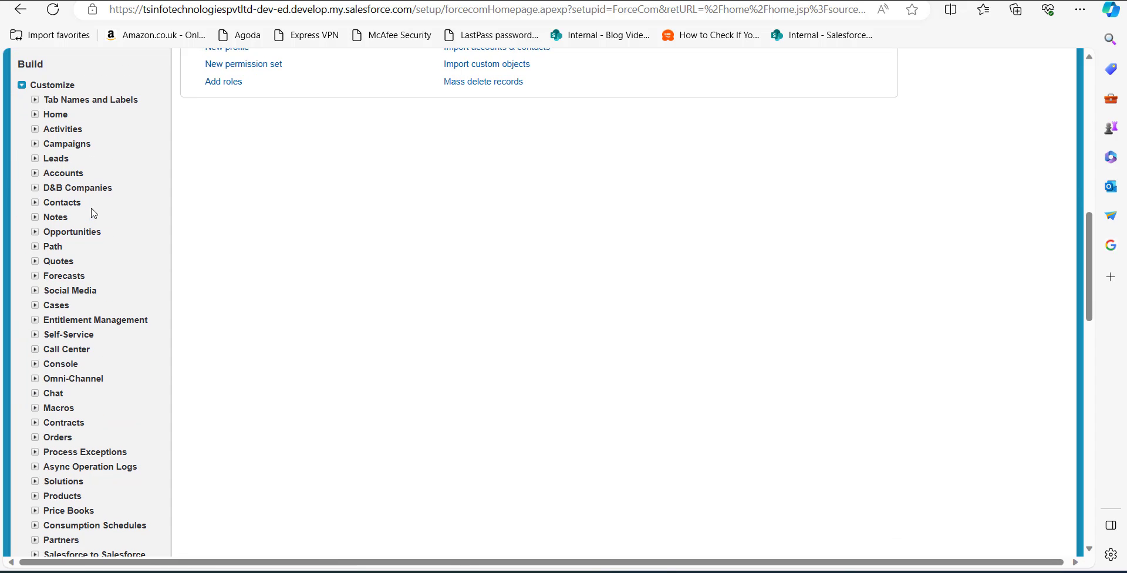
{"action": "scroll", "coordinate": [93, 213], "scroll_direction": "down", "scroll_amount": 2}
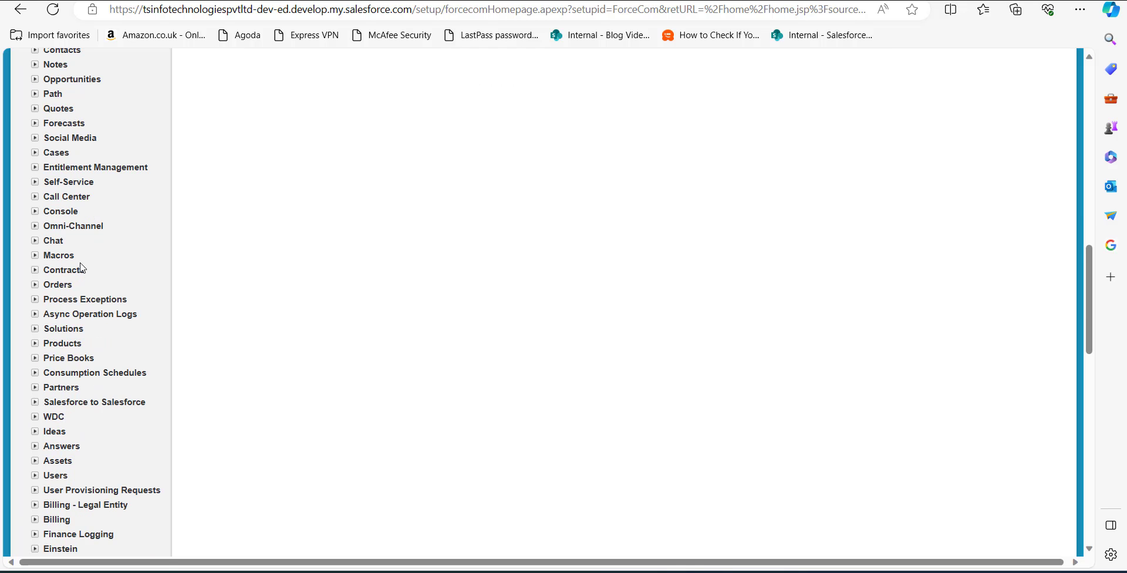
{"action": "scroll", "coordinate": [35, 269], "scroll_direction": "up", "scroll_amount": 2}
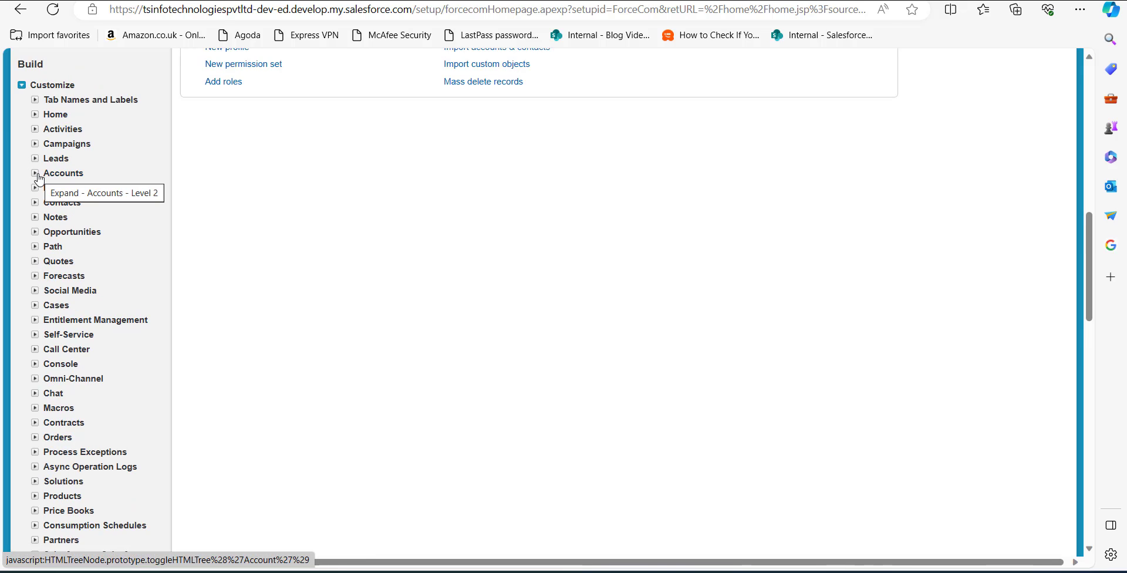
{"action": "left_click", "coordinate": [36, 175]}
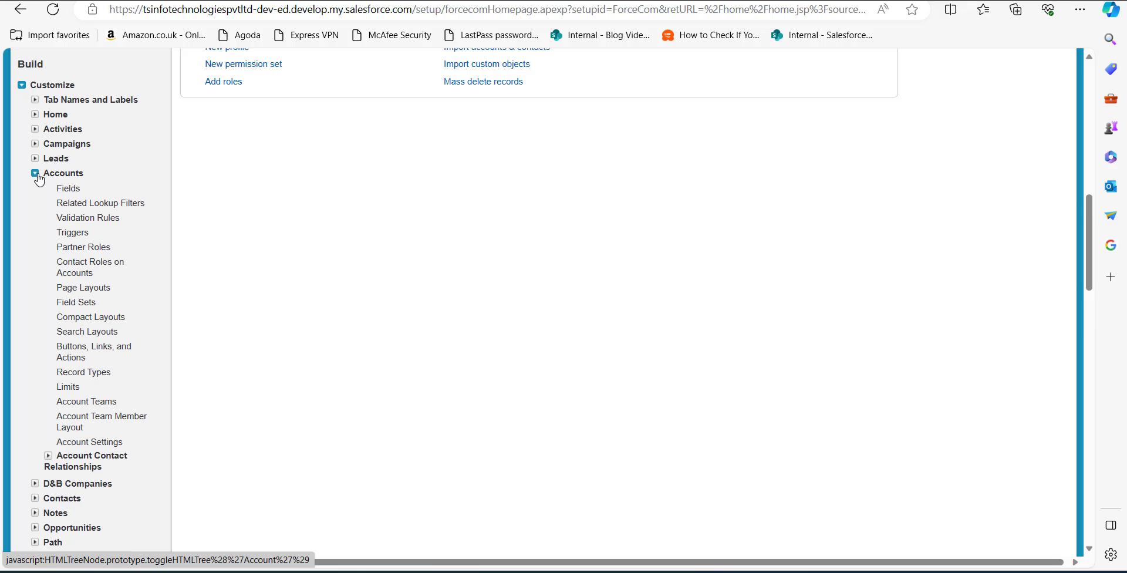
From Account Fields, start a New custom field of type Text Area (Rich).
{"action": "left_click", "coordinate": [64, 188]}
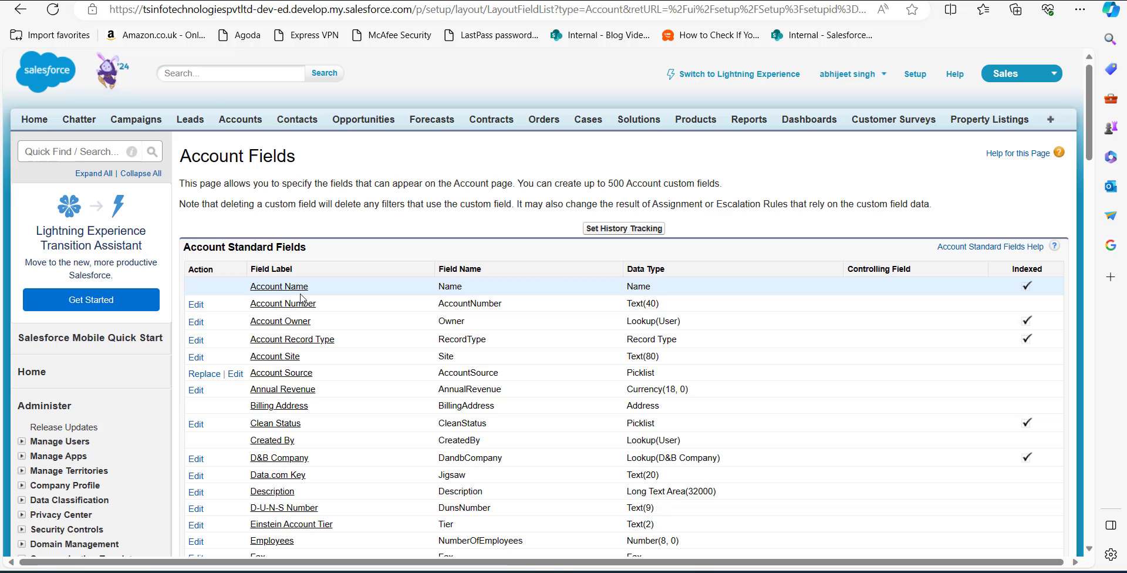
{"action": "scroll", "coordinate": [301, 298], "scroll_direction": "down", "scroll_amount": 15}
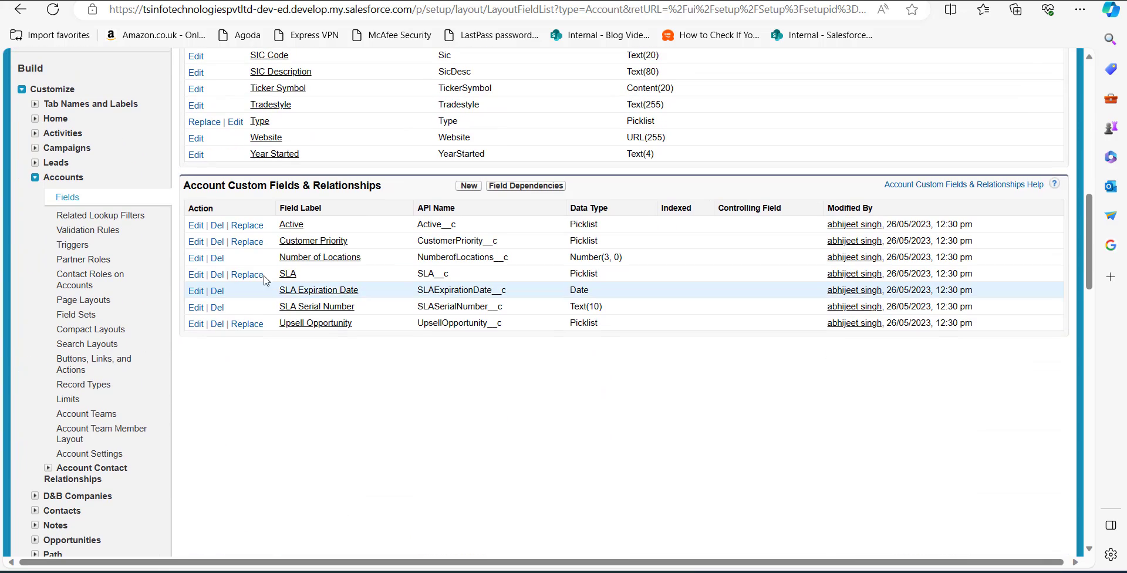
{"action": "scroll", "coordinate": [314, 276], "scroll_direction": "up", "scroll_amount": 1}
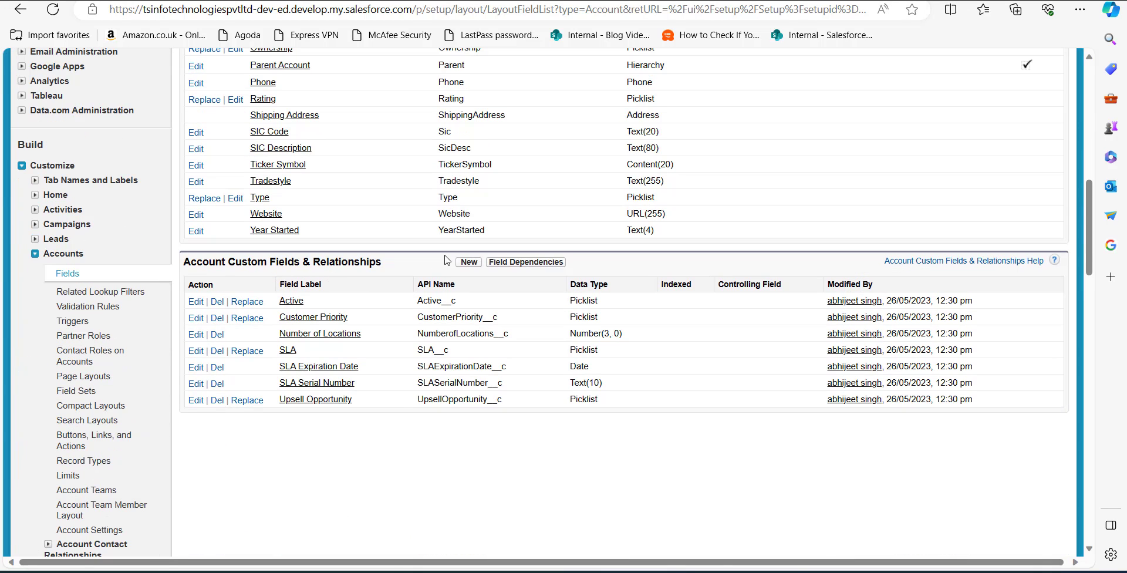
{"action": "left_click", "coordinate": [470, 263]}
{"action": "scroll", "coordinate": [261, 244], "scroll_direction": "down", "scroll_amount": 3}
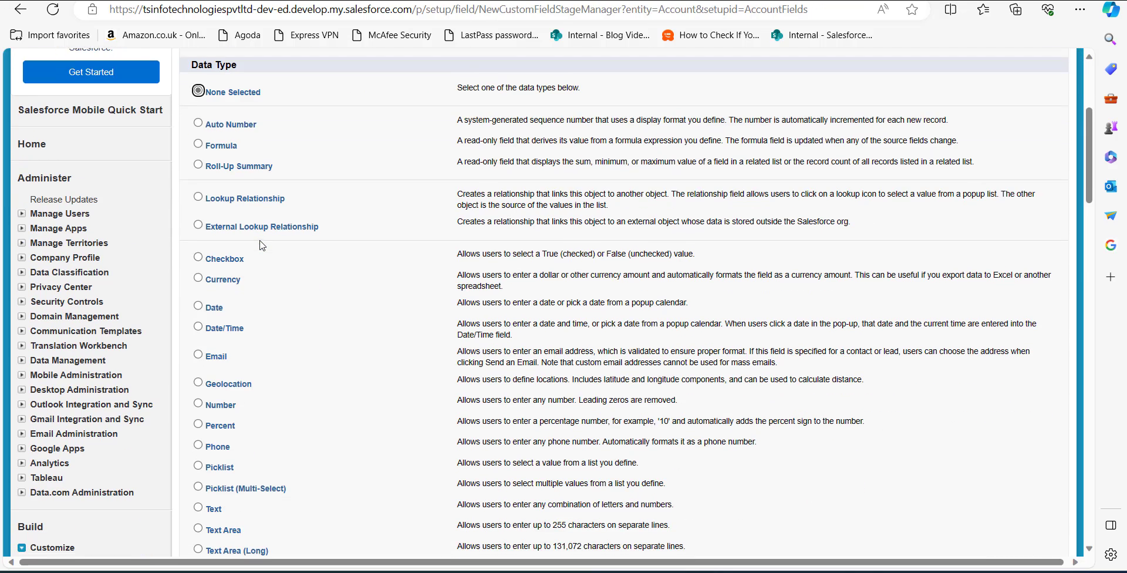
{"action": "scroll", "coordinate": [264, 357], "scroll_direction": "down", "scroll_amount": 3}
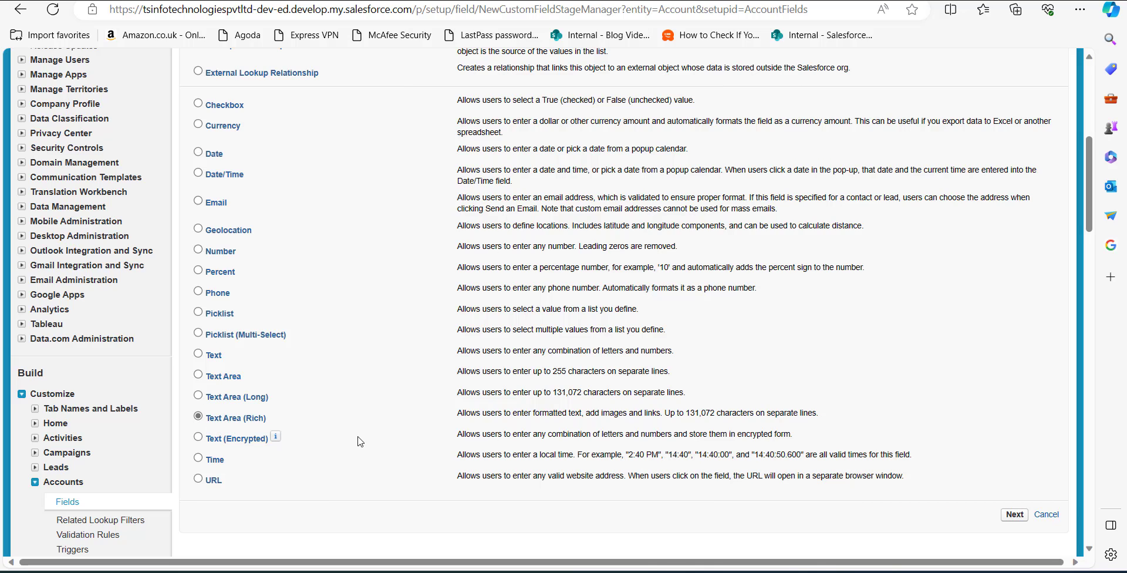
{"action": "left_click", "coordinate": [1008, 518]}
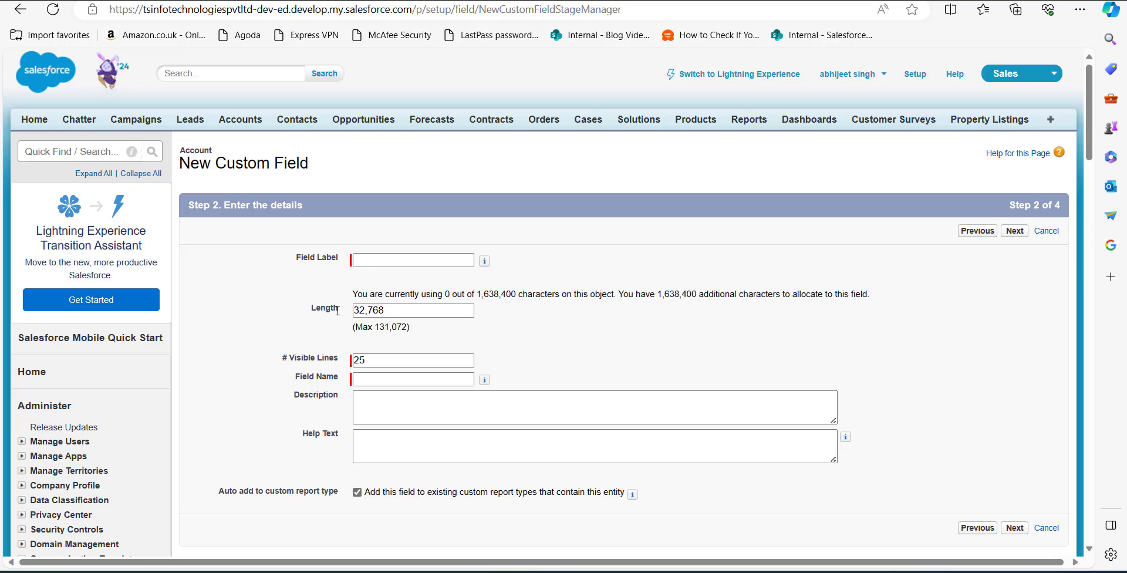
Label the new field 'Account image' with field name Account_image, then proceed to field-level security.
{"action": "left_click", "coordinate": [364, 260]}
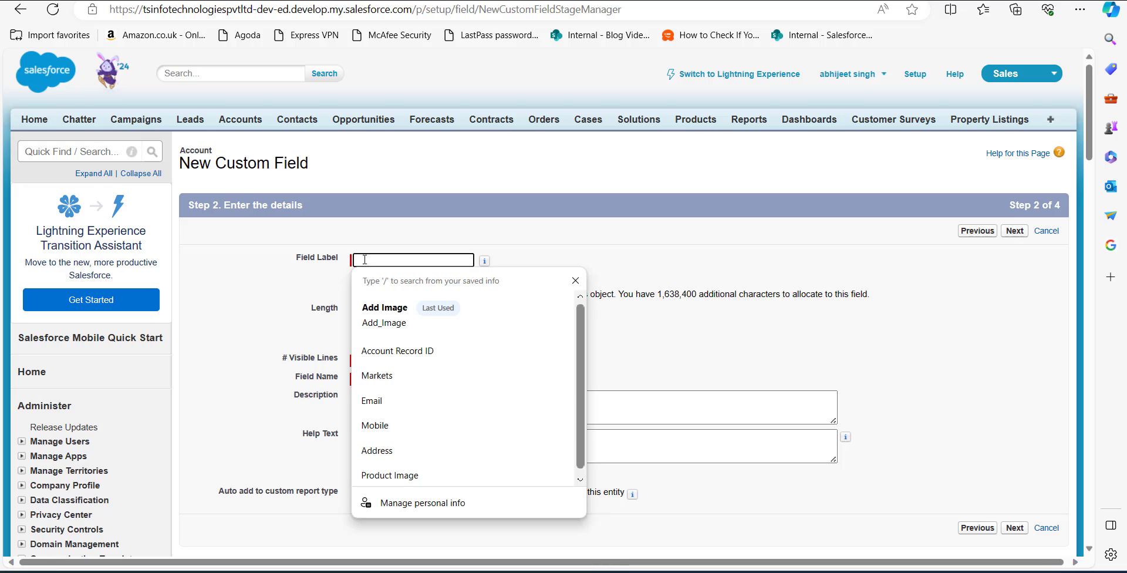
{"action": "type", "text": "Account"}
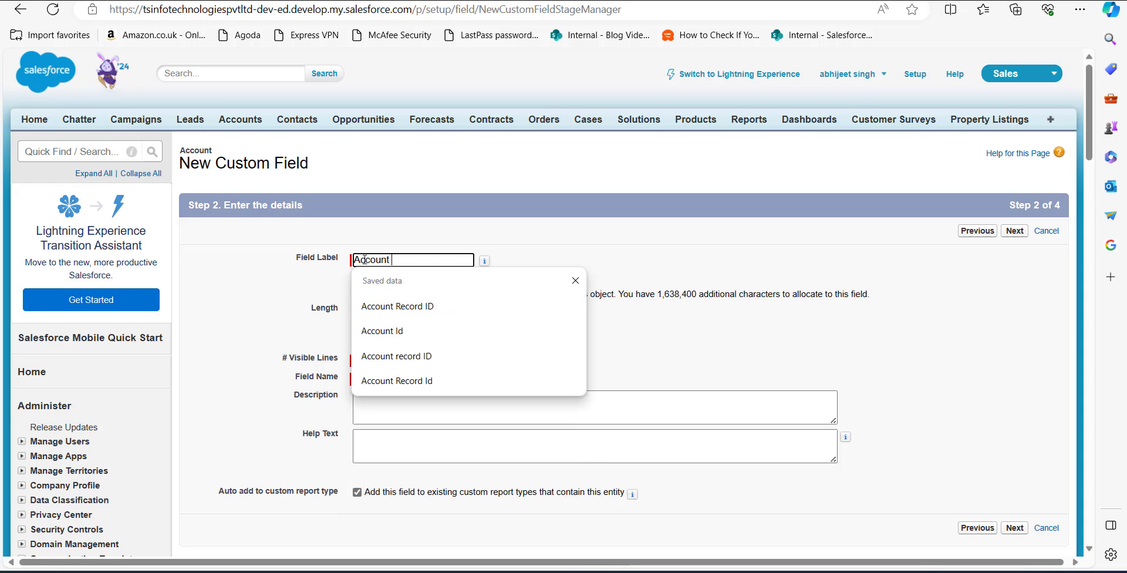
{"action": "type", "text": " image"}
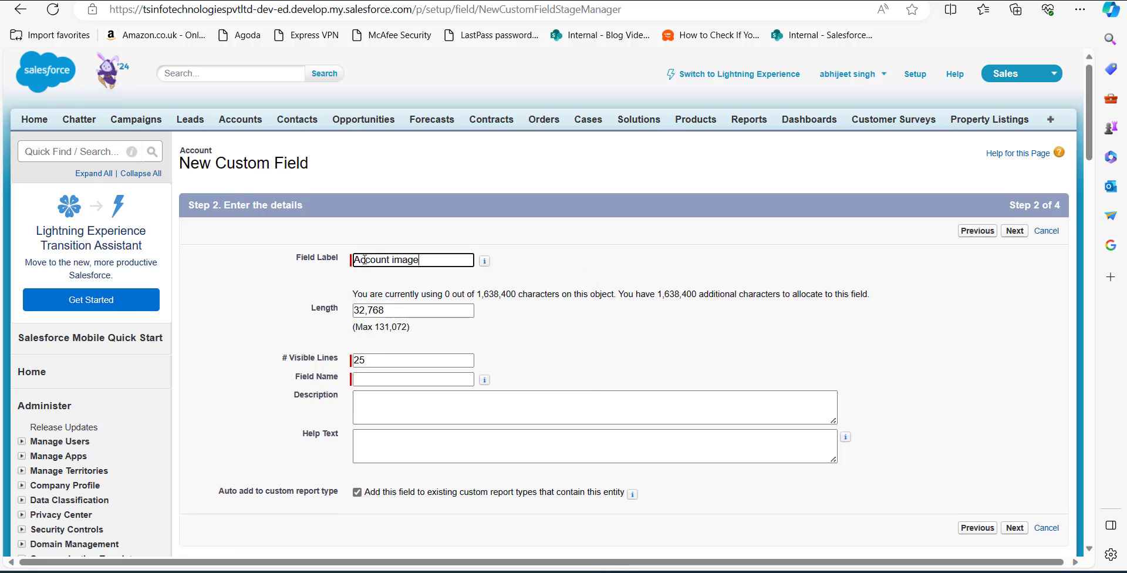
{"action": "left_click", "coordinate": [448, 380]}
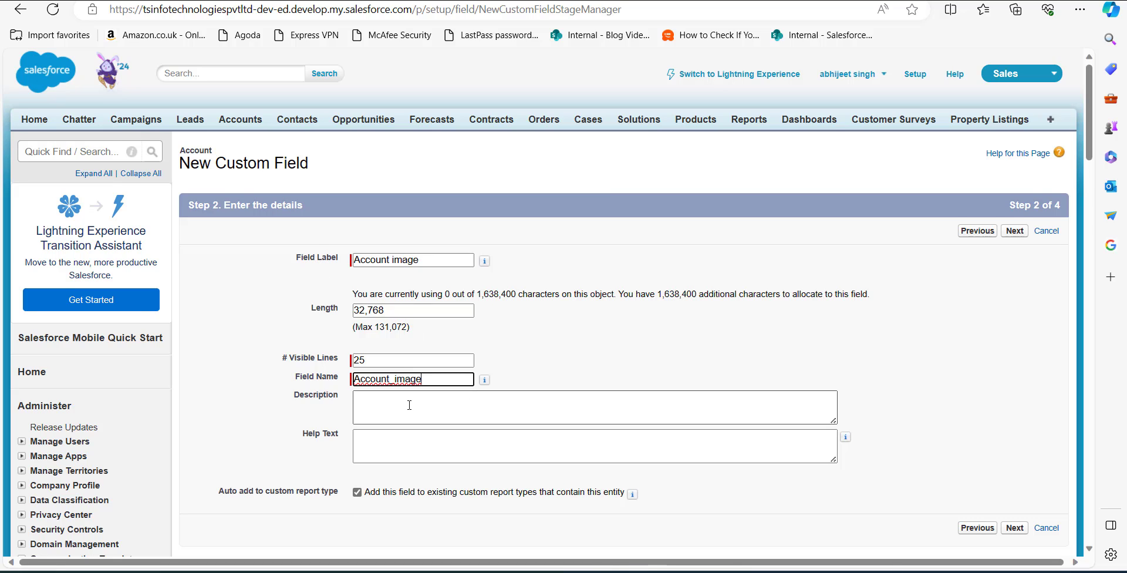
{"action": "scroll", "coordinate": [435, 448], "scroll_direction": "down", "scroll_amount": 2}
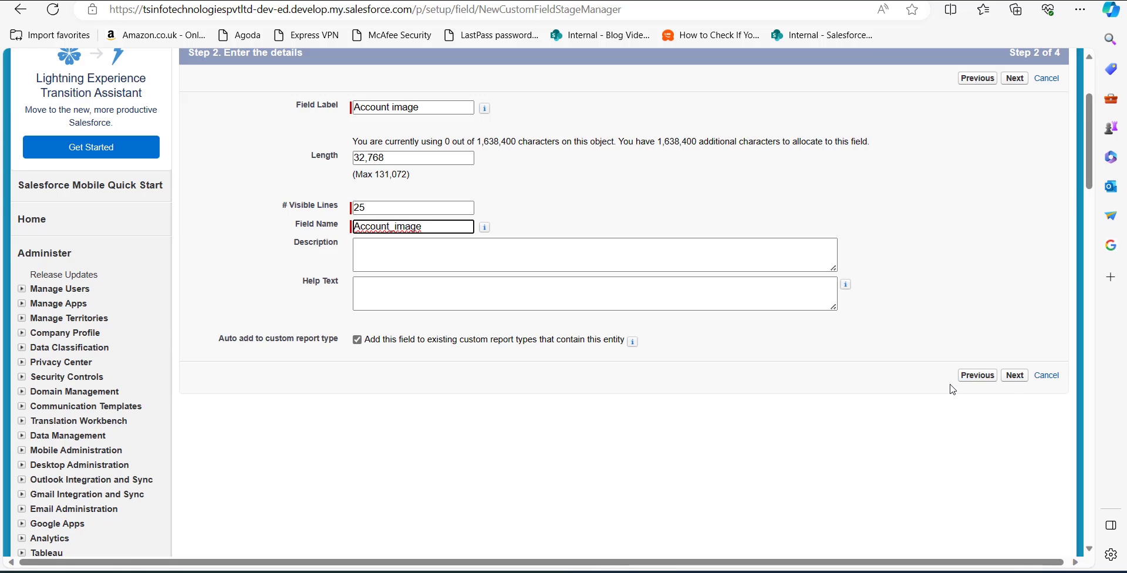
{"action": "left_click", "coordinate": [1015, 375]}
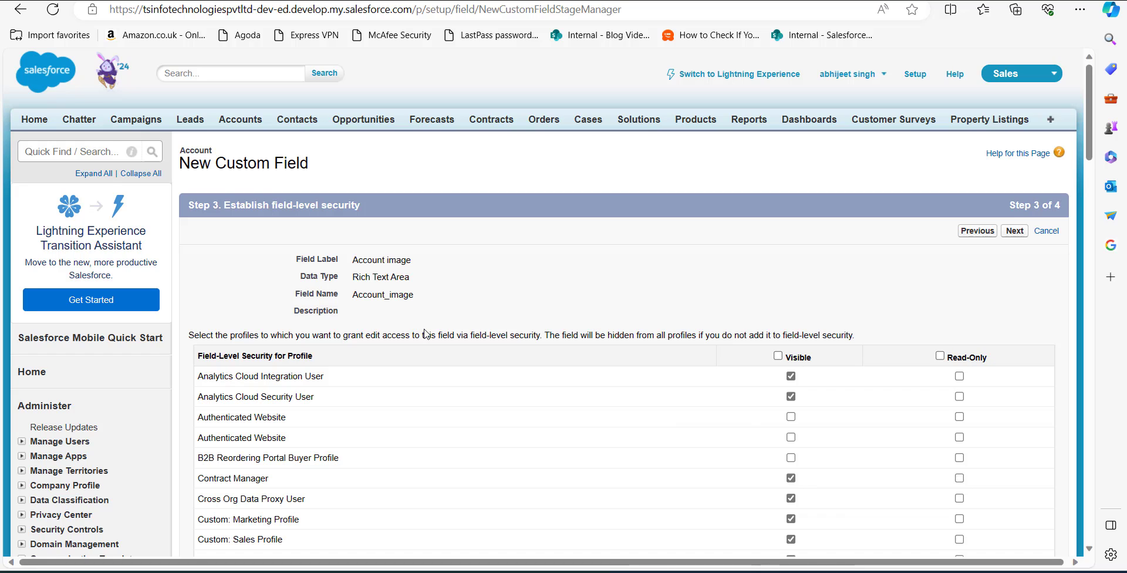
Make Account image visible to all profiles and save it on all four Account page layouts.
{"action": "left_click", "coordinate": [778, 355]}
{"action": "left_click", "coordinate": [1015, 231]}
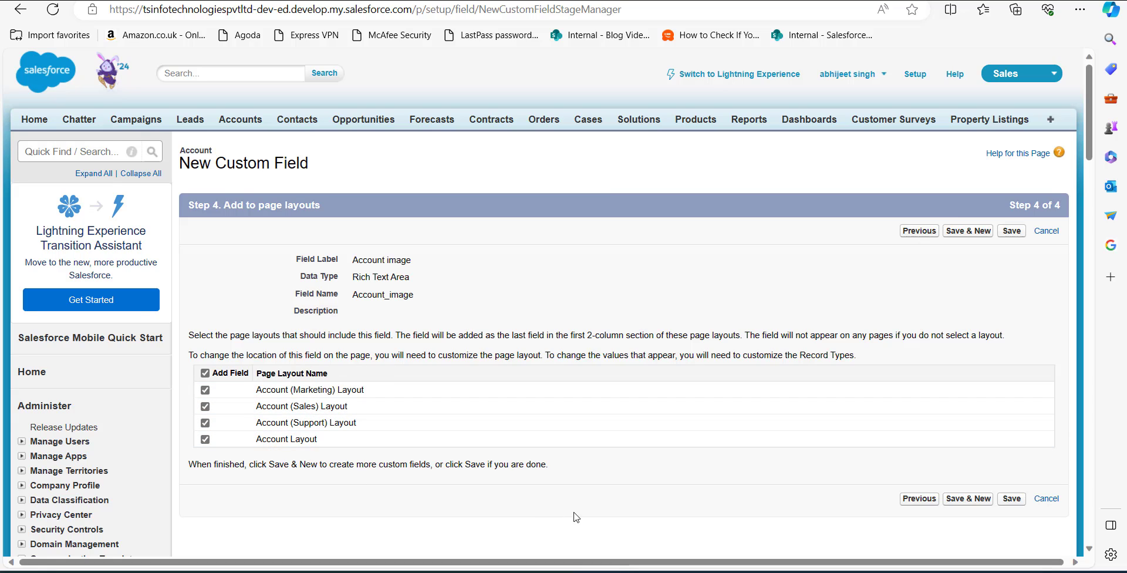
{"action": "left_click", "coordinate": [1013, 234]}
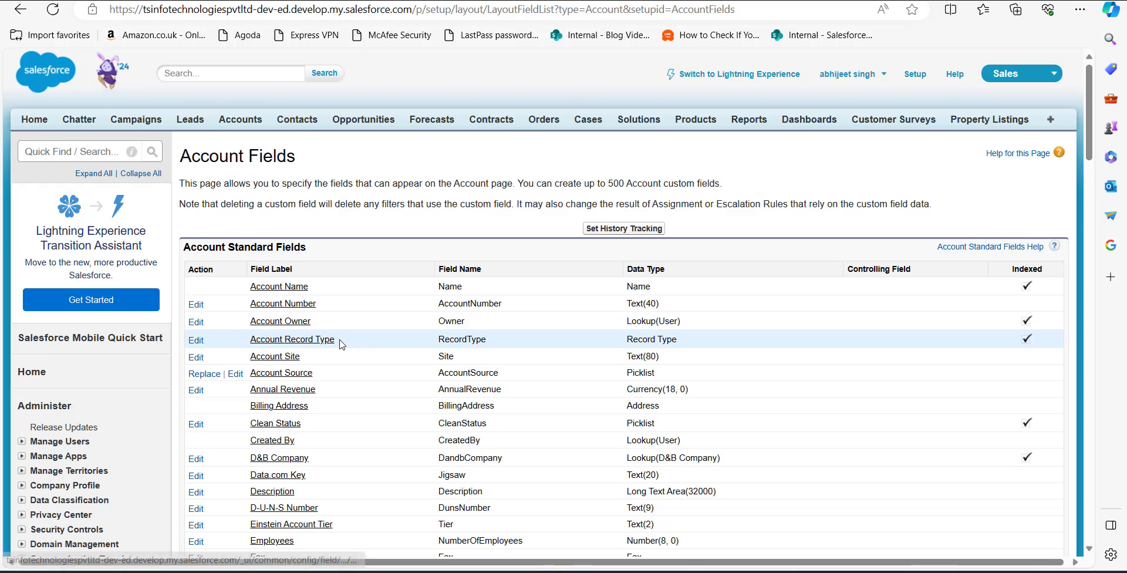
Check that Account image is listed as a Rich Text Area custom field, then go to Accounts home.
{"action": "scroll", "coordinate": [343, 344], "scroll_direction": "down", "scroll_amount": 15}
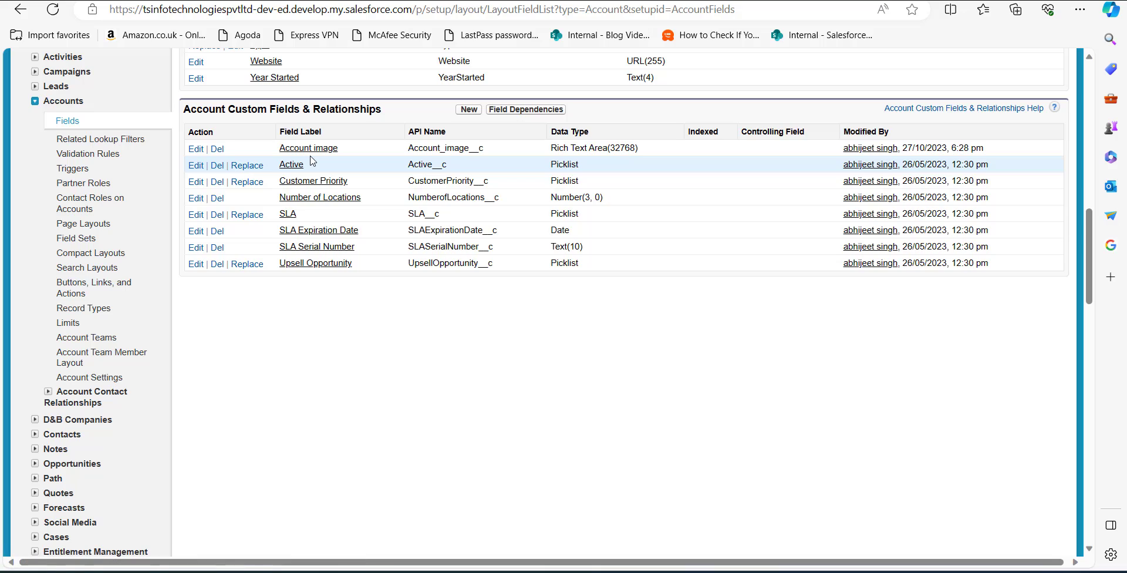
{"action": "scroll", "coordinate": [256, 156], "scroll_direction": "up", "scroll_amount": 4}
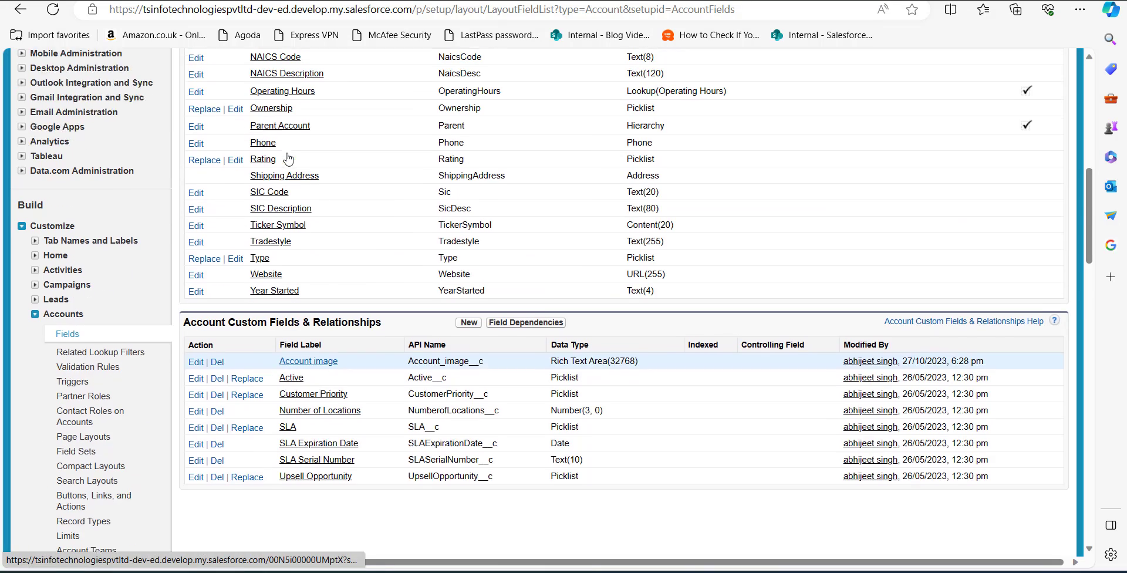
{"action": "scroll", "coordinate": [286, 188], "scroll_direction": "up", "scroll_amount": 9}
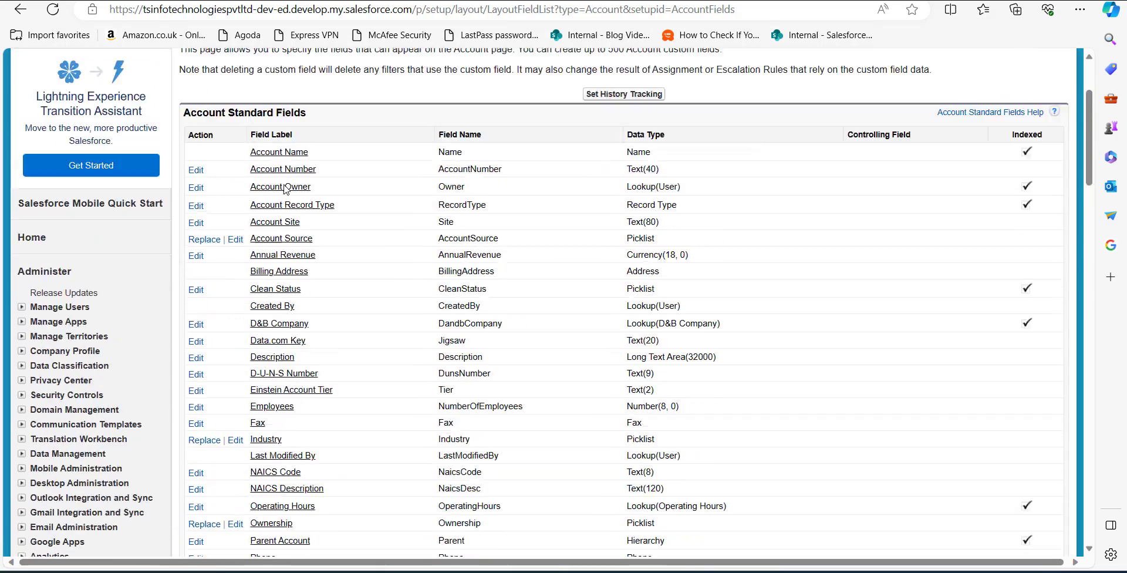
{"action": "left_click", "coordinate": [234, 121]}
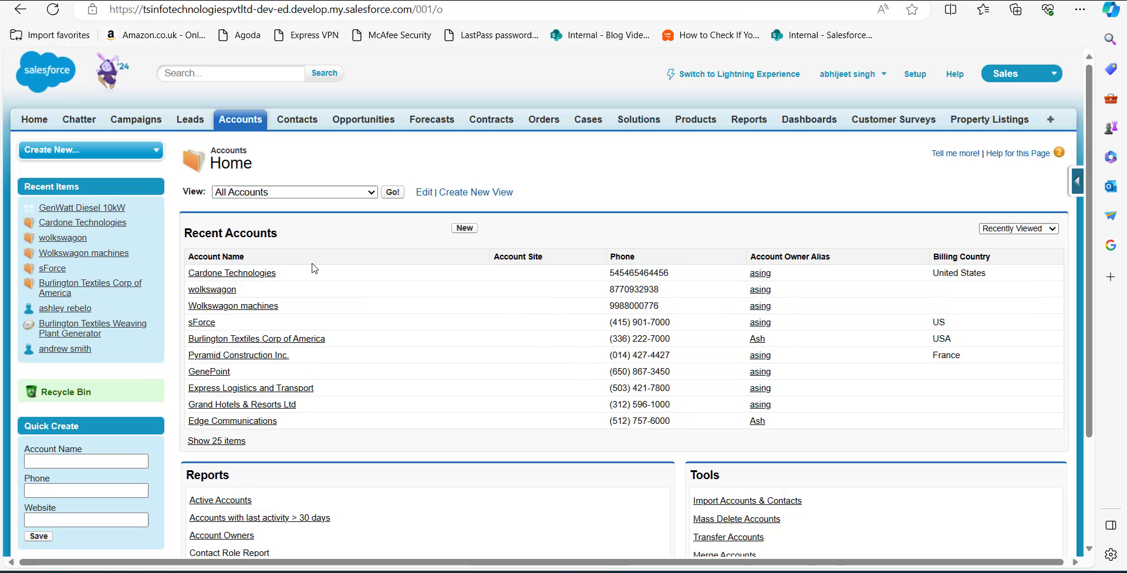
Edit the Cardone Technologies account and bring up Insert Image for its Account image field.
{"action": "left_click", "coordinate": [243, 277]}
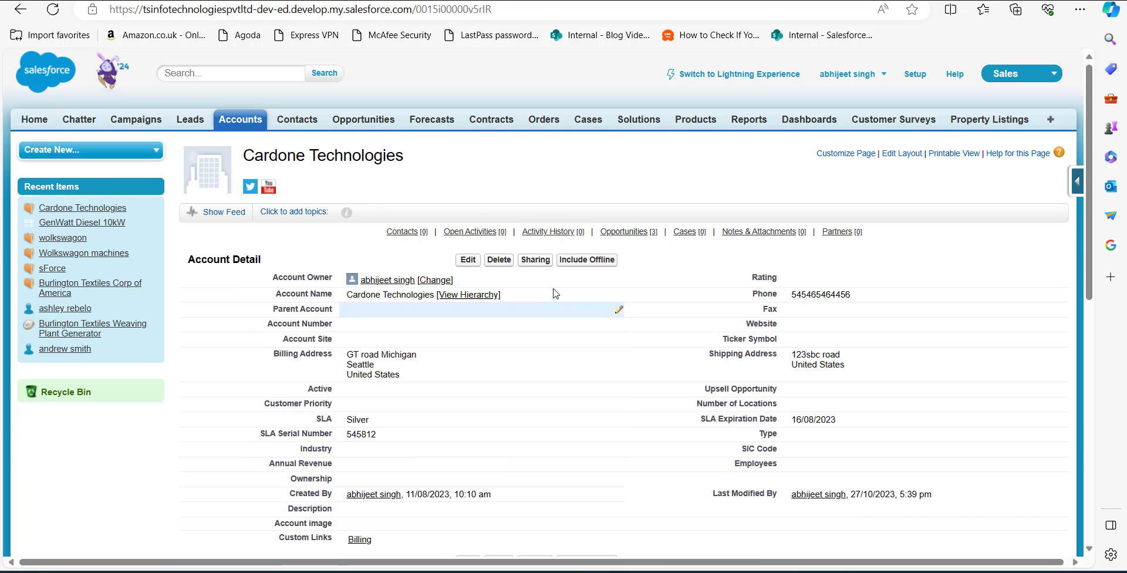
{"action": "left_click", "coordinate": [468, 260]}
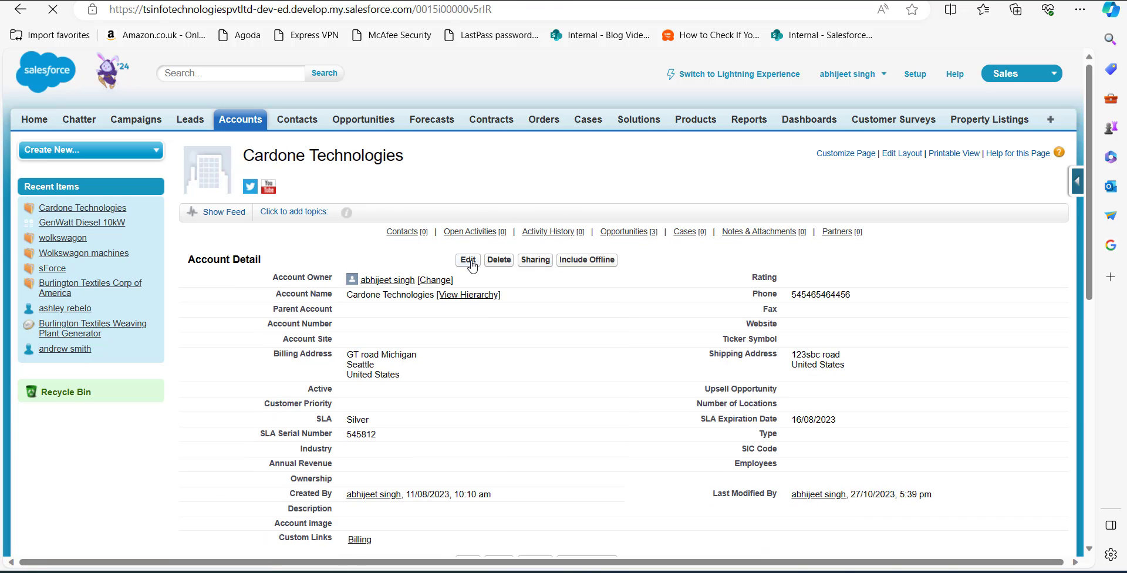
{"action": "scroll", "coordinate": [491, 283], "scroll_direction": "down", "scroll_amount": 6}
{"action": "scroll", "coordinate": [491, 282], "scroll_direction": "up", "scroll_amount": 6}
{"action": "scroll", "coordinate": [553, 316], "scroll_direction": "down", "scroll_amount": 2}
{"action": "scroll", "coordinate": [553, 316], "scroll_direction": "down", "scroll_amount": 3}
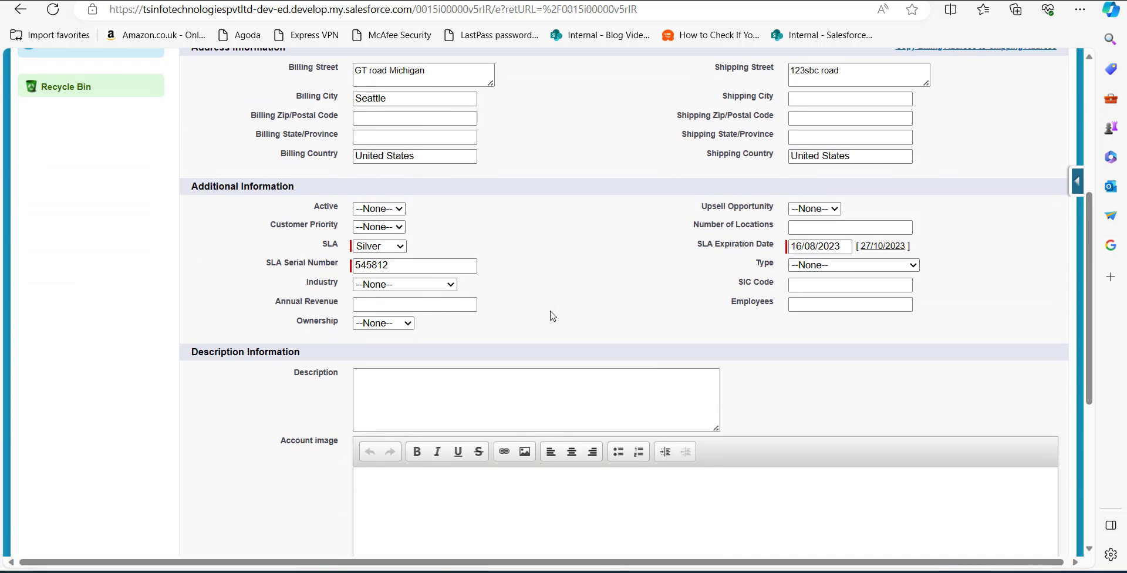
{"action": "scroll", "coordinate": [553, 316], "scroll_direction": "down", "scroll_amount": 4}
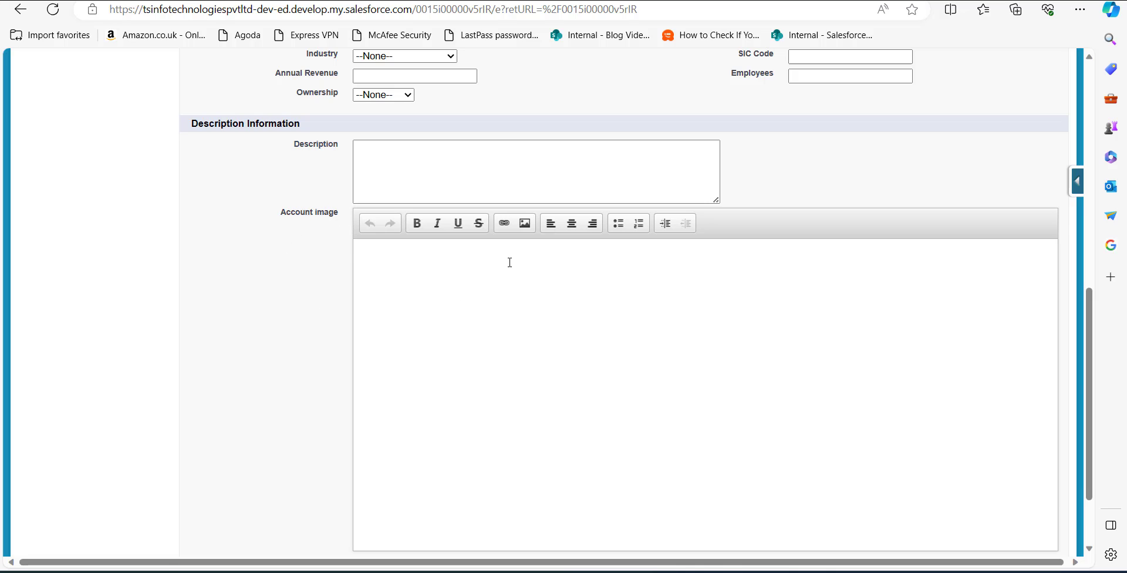
{"action": "left_click", "coordinate": [525, 224]}
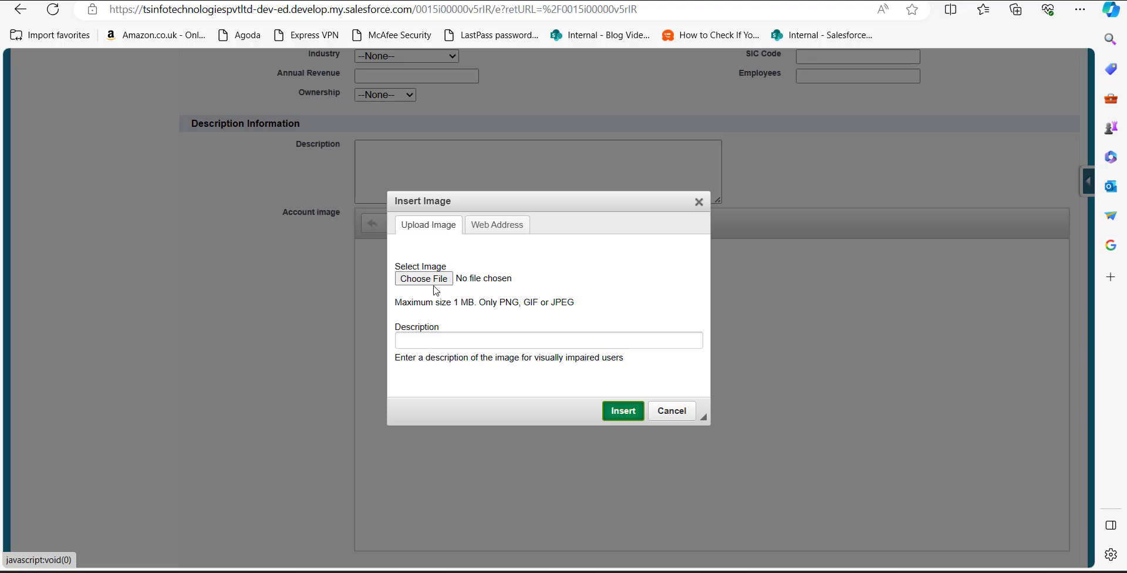
Upload th.jpg from the Desktop and insert it into the Account image field.
{"action": "left_click", "coordinate": [432, 280]}
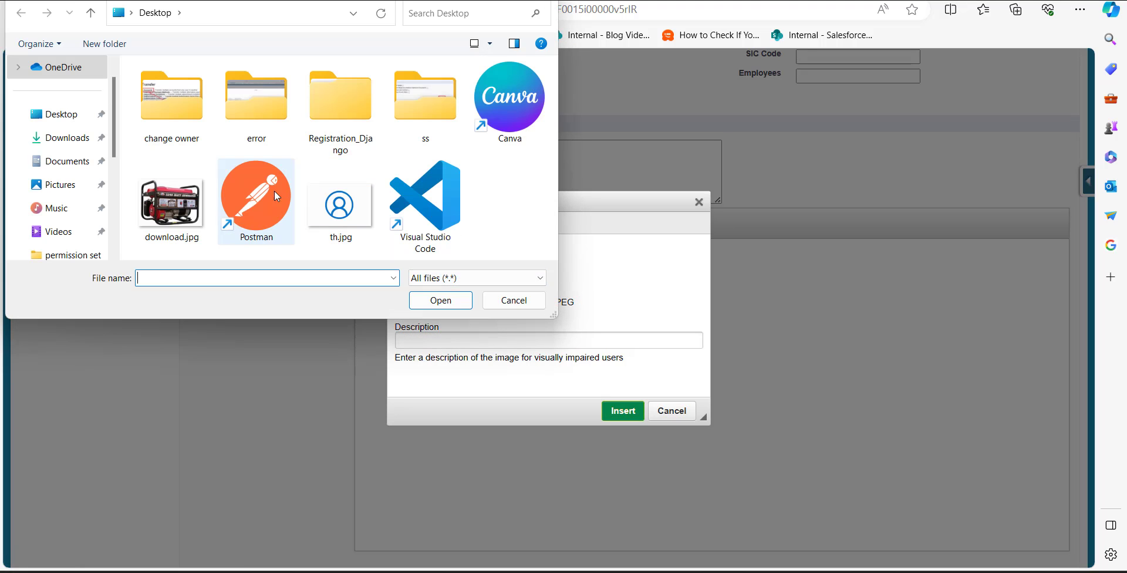
{"action": "left_click", "coordinate": [353, 212]}
{"action": "left_click", "coordinate": [441, 300]}
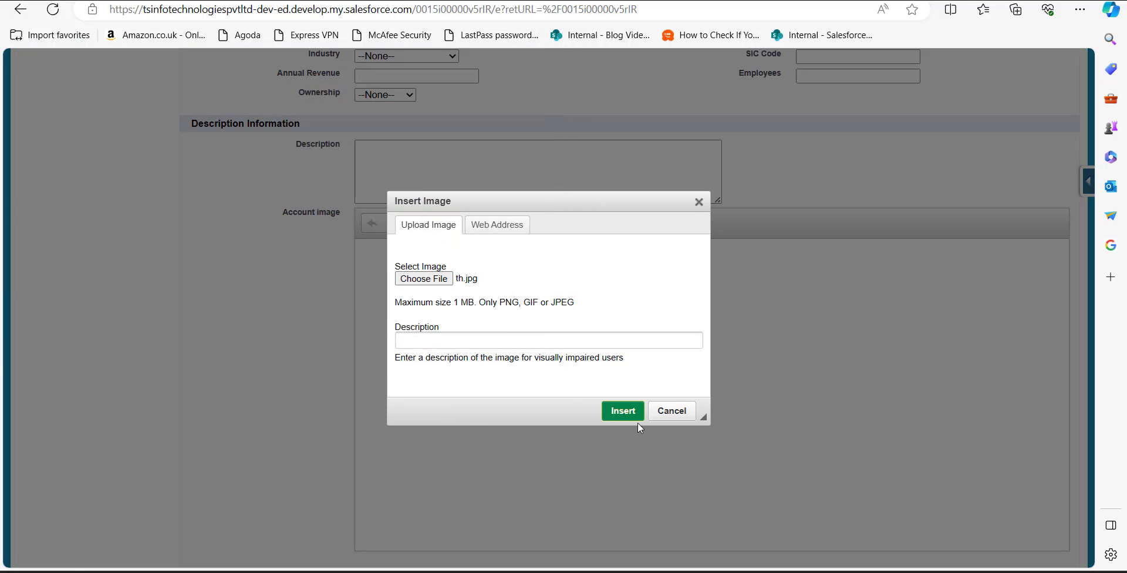
{"action": "left_click", "coordinate": [623, 410]}
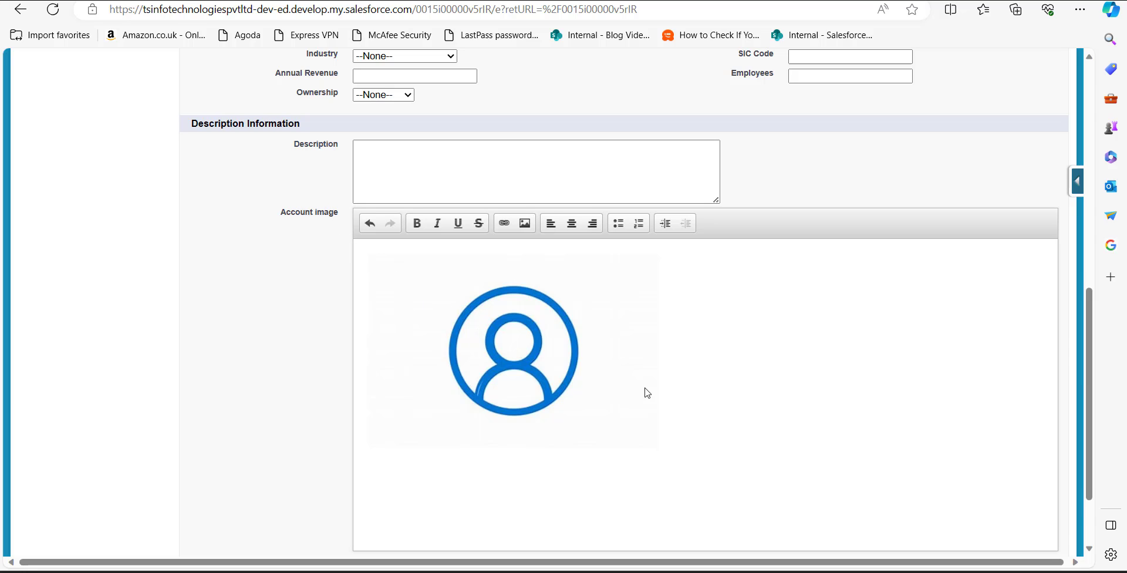
{"action": "scroll", "coordinate": [646, 393], "scroll_direction": "down", "scroll_amount": 2}
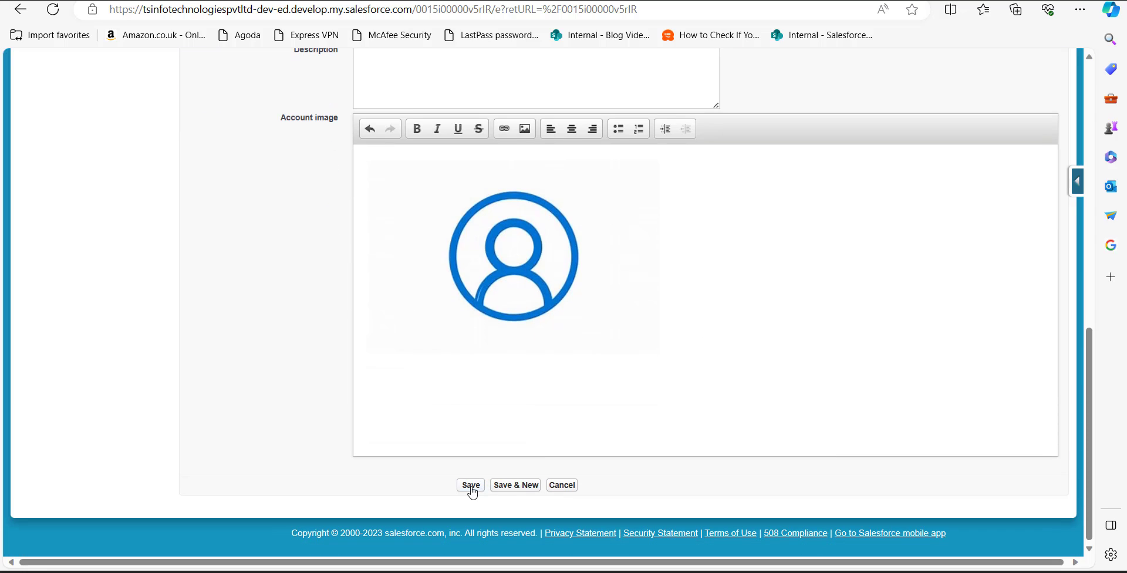
Save the Cardone Technologies account and view the person icon under Account image.
{"action": "left_click", "coordinate": [473, 489]}
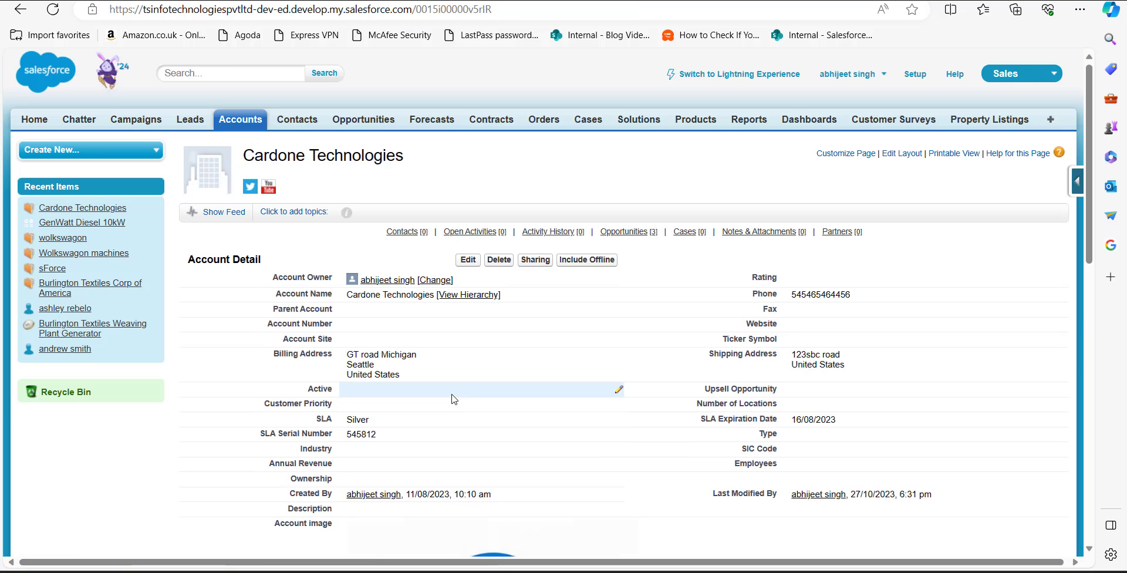
{"action": "scroll", "coordinate": [344, 272], "scroll_direction": "down", "scroll_amount": 3}
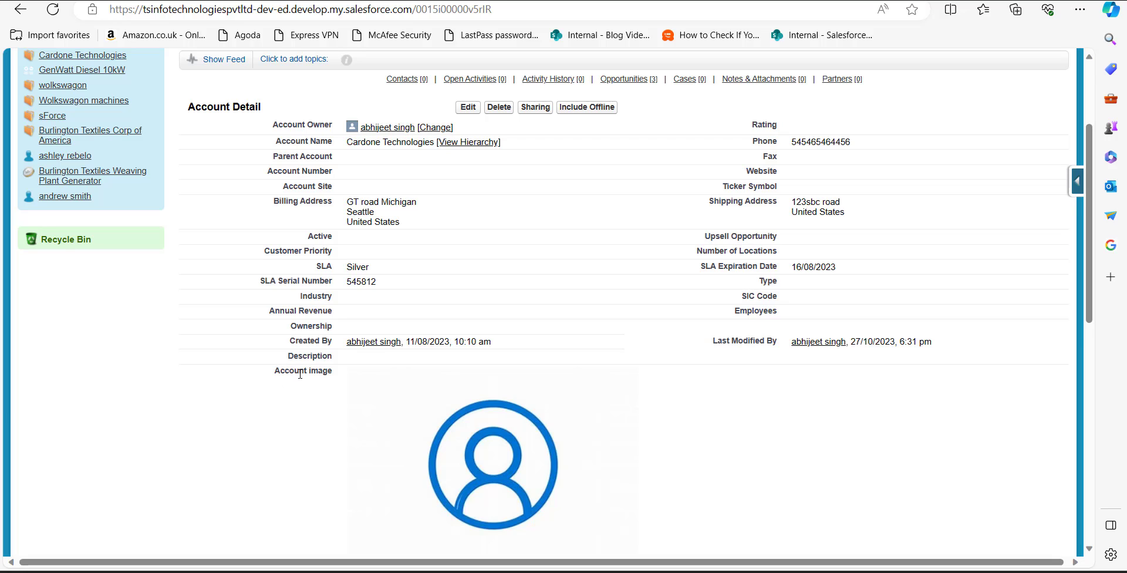
{"action": "scroll", "coordinate": [452, 383], "scroll_direction": "down", "scroll_amount": 3}
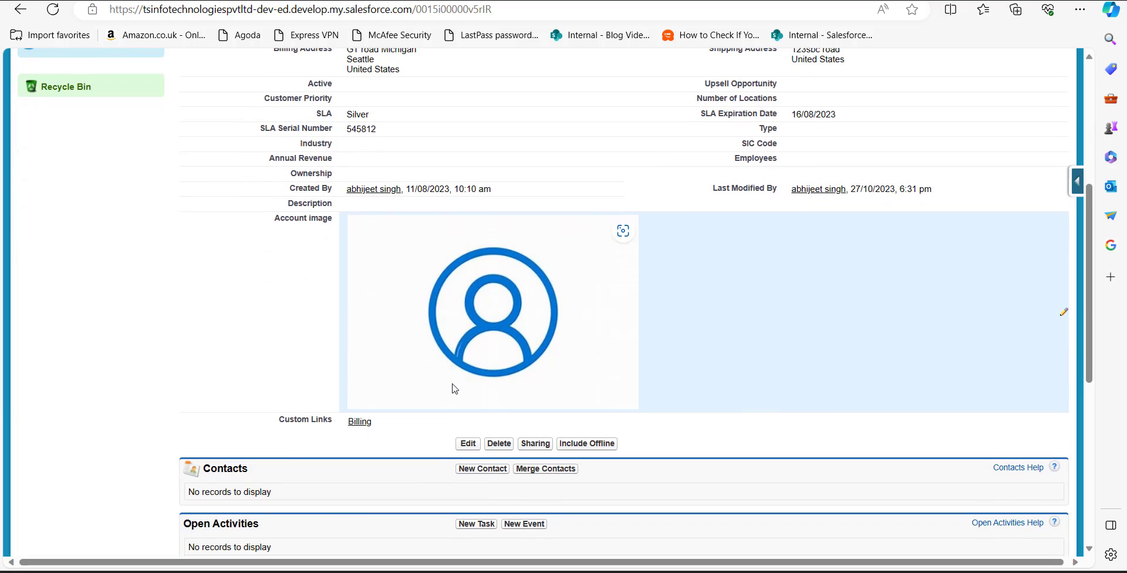